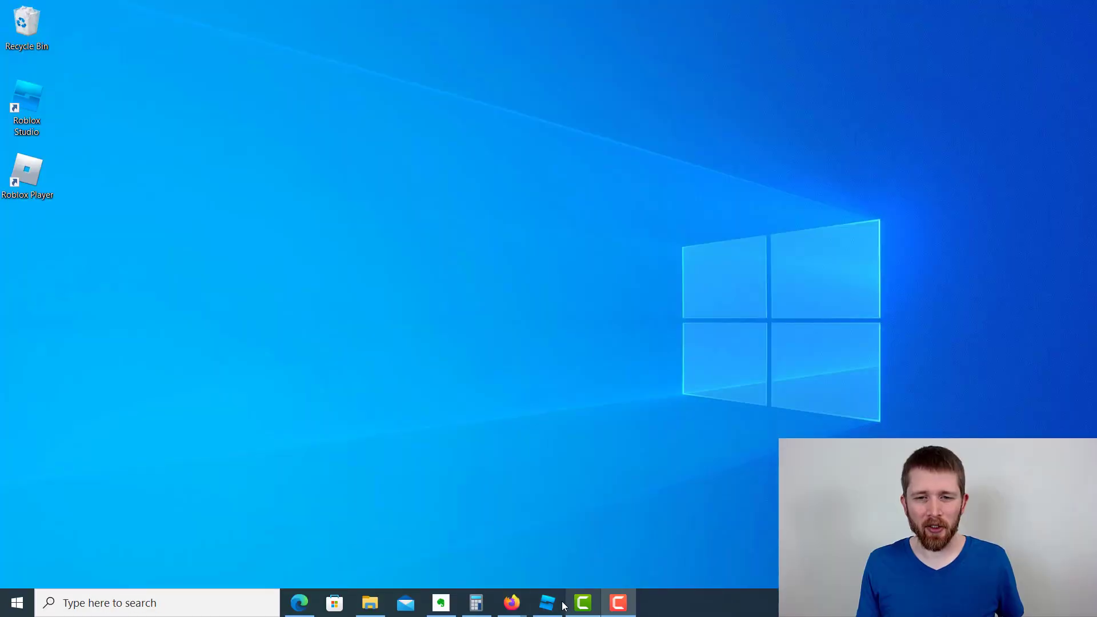
Switch to Roblox Studio, insert a block part and place it on the baseplate beside the spawn location.
left_click(553, 605)
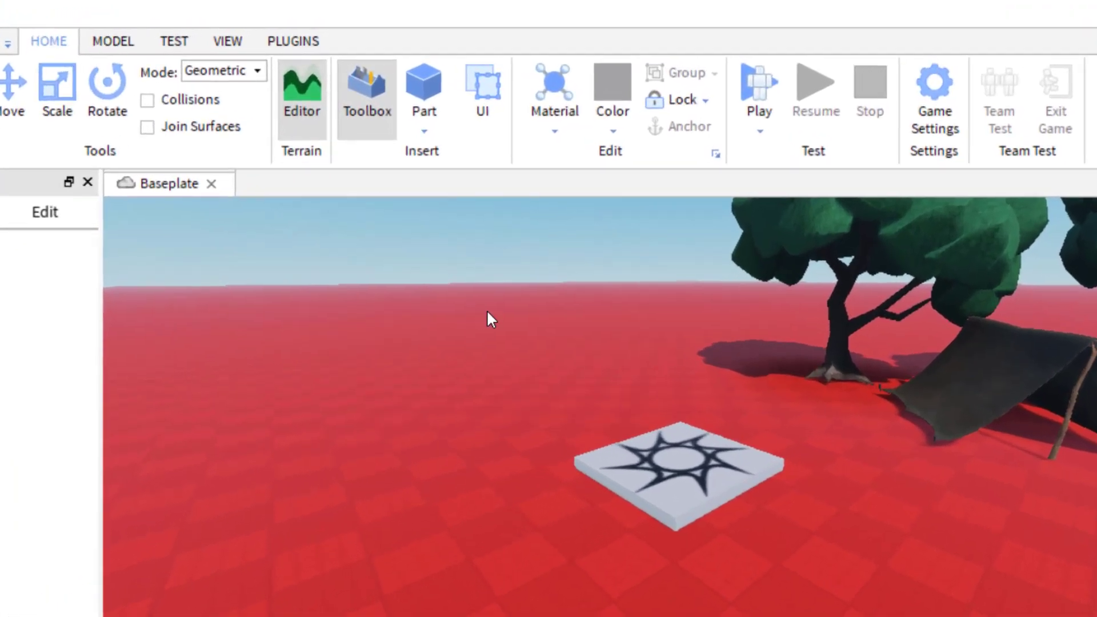
left_click(429, 129)
left_click(465, 160)
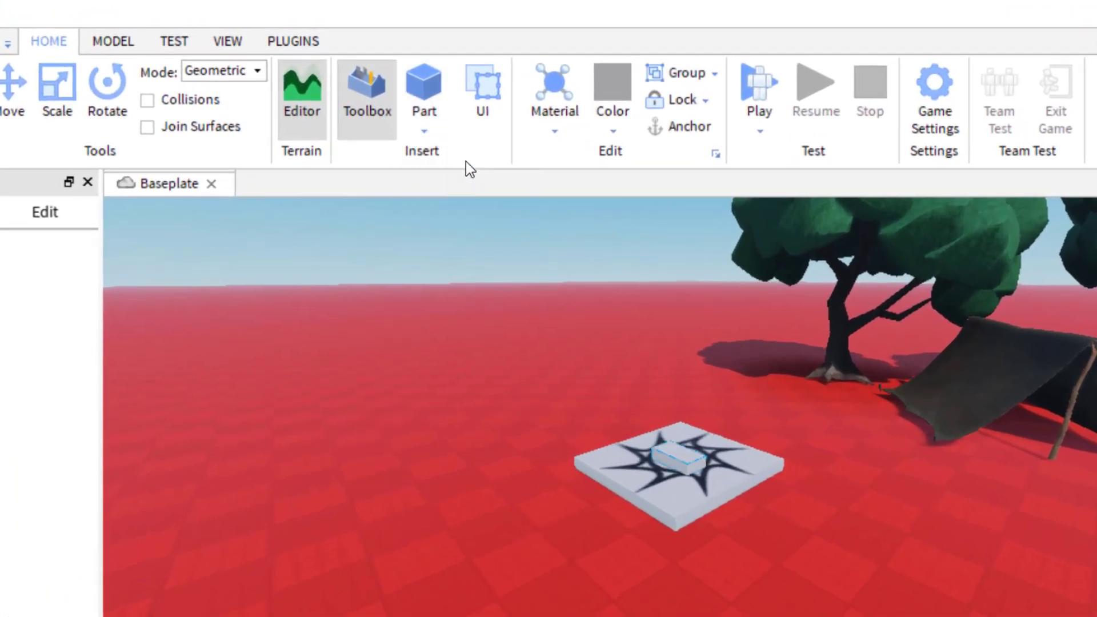
left_click_drag(693, 448, 889, 522)
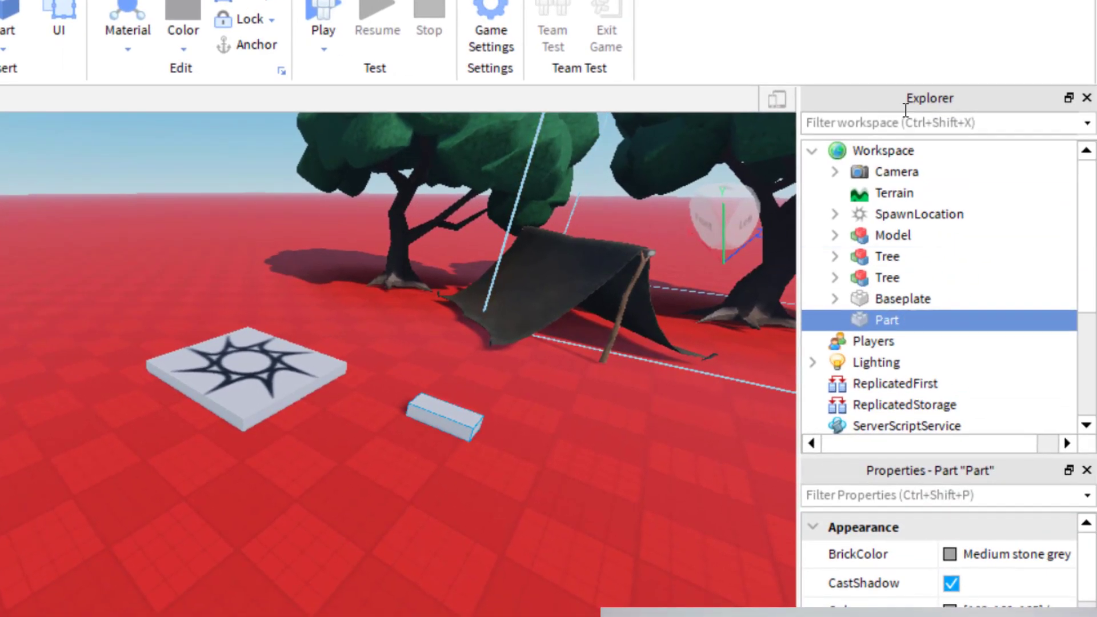
Rename the new part in the workspace as SoundBlock.
mouse_move(886, 316)
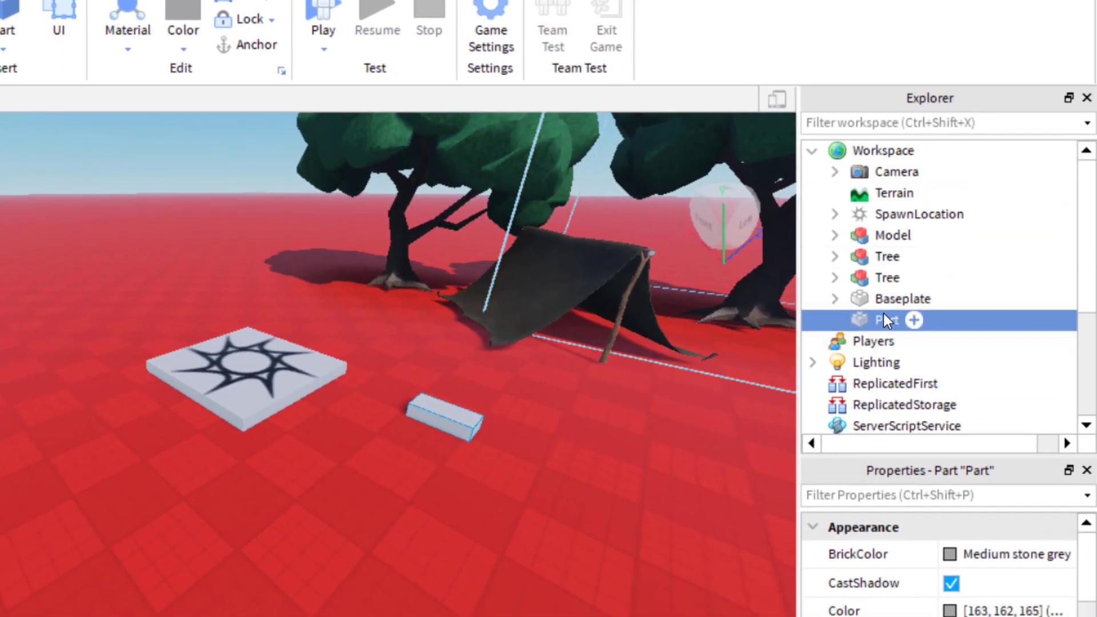
left_click(890, 320)
type("SoundBlock")
key("Return")
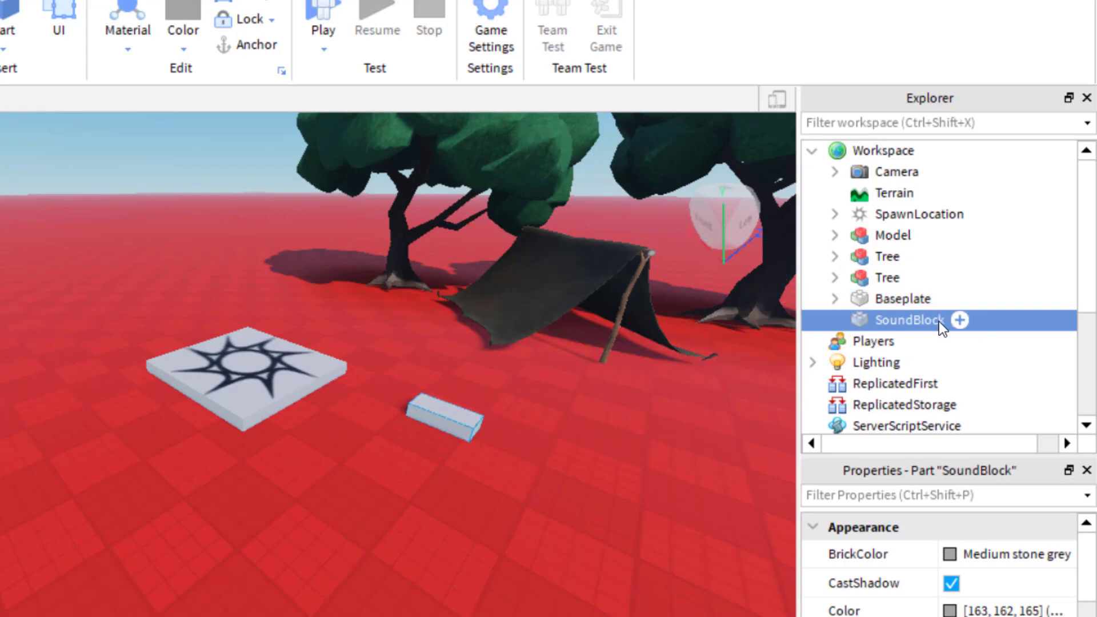
Add a Sound object inside SoundBlock and select it.
left_click(959, 321)
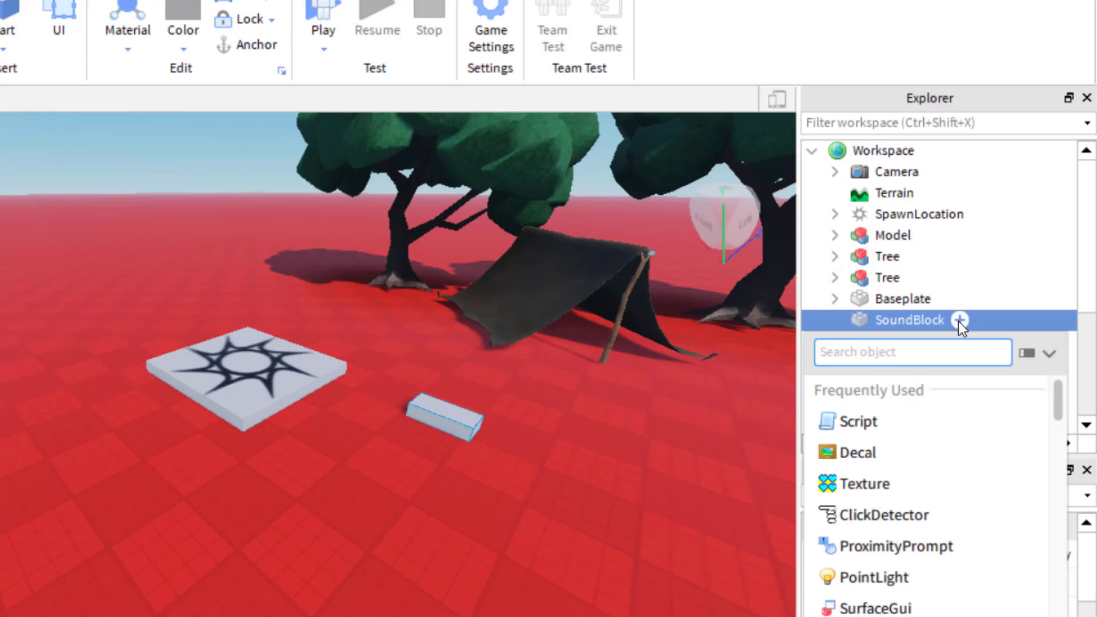
type("sound")
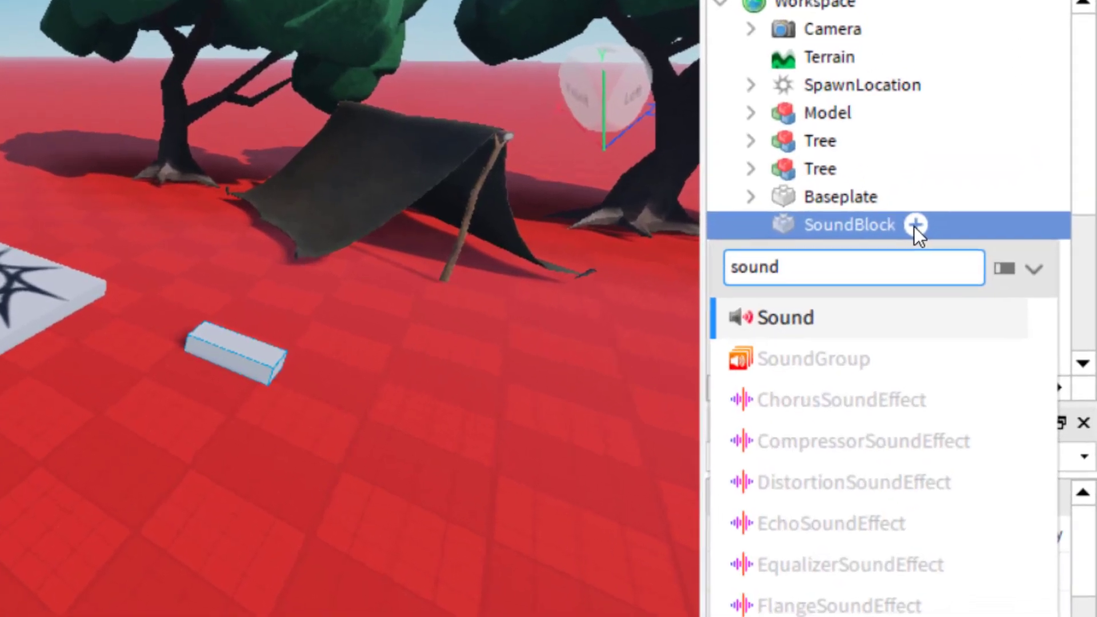
left_click(847, 316)
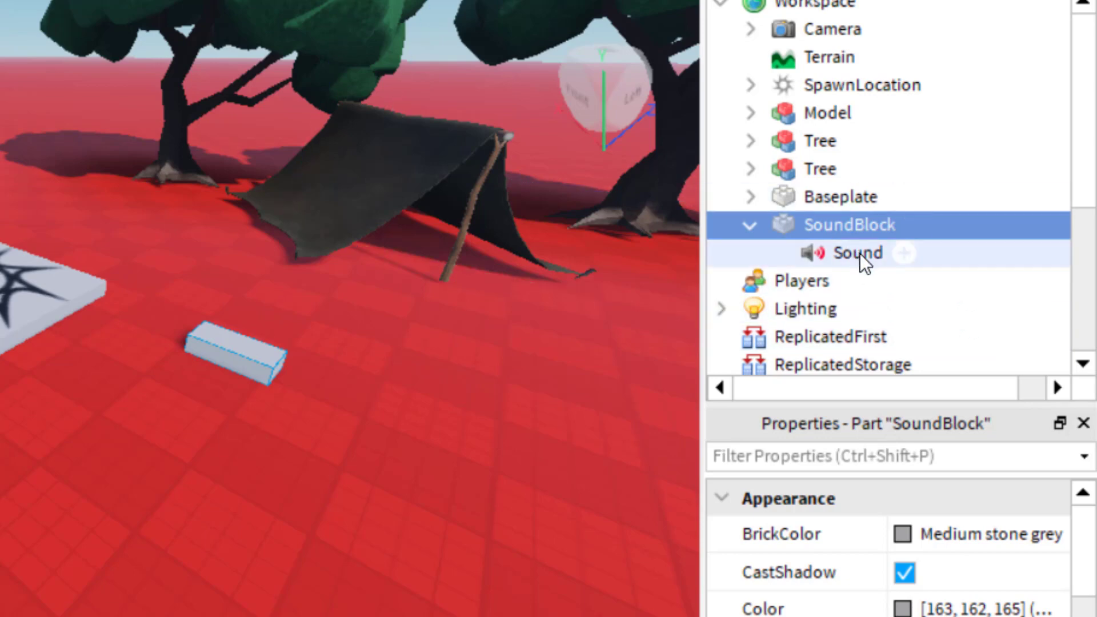
left_click(861, 255)
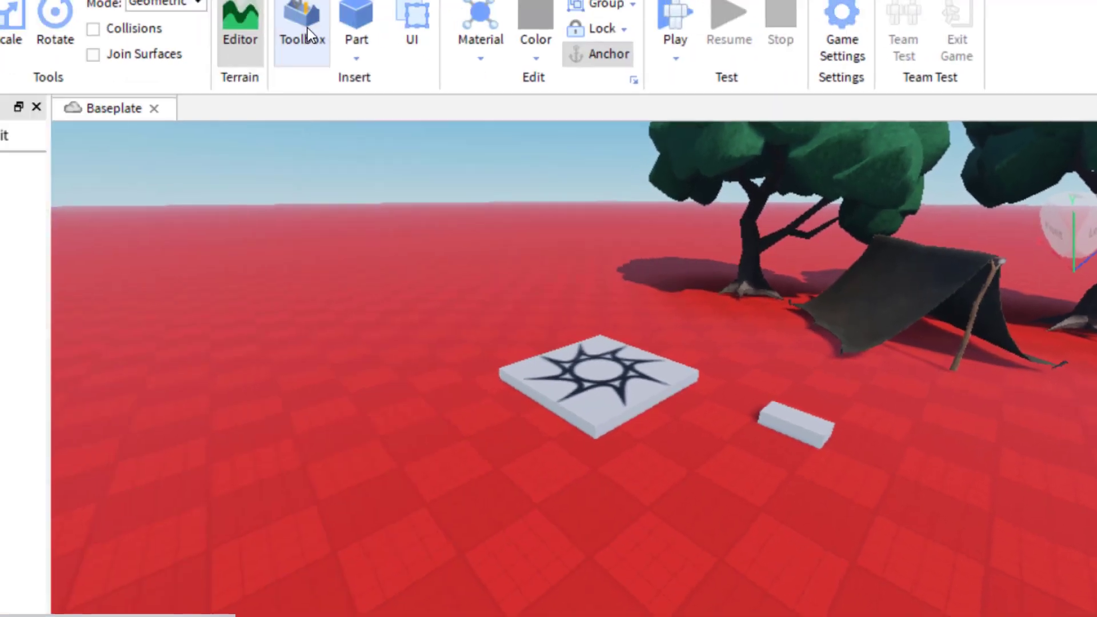
Set the Toolbox to Audio assets and look over the Music and Sound Effect listings.
left_click(307, 31)
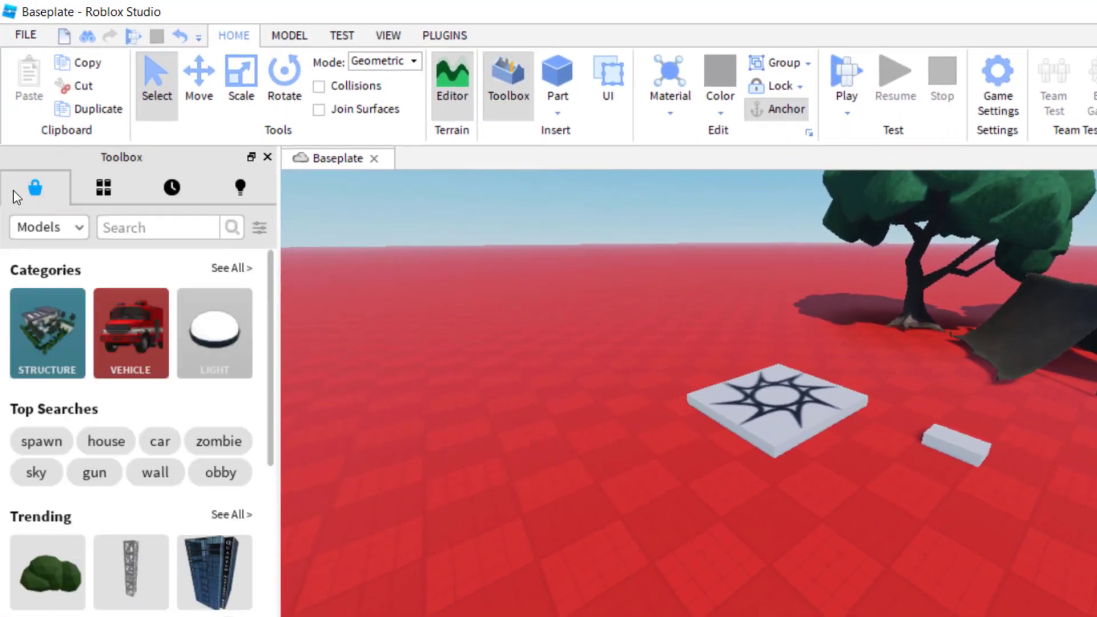
left_click(63, 228)
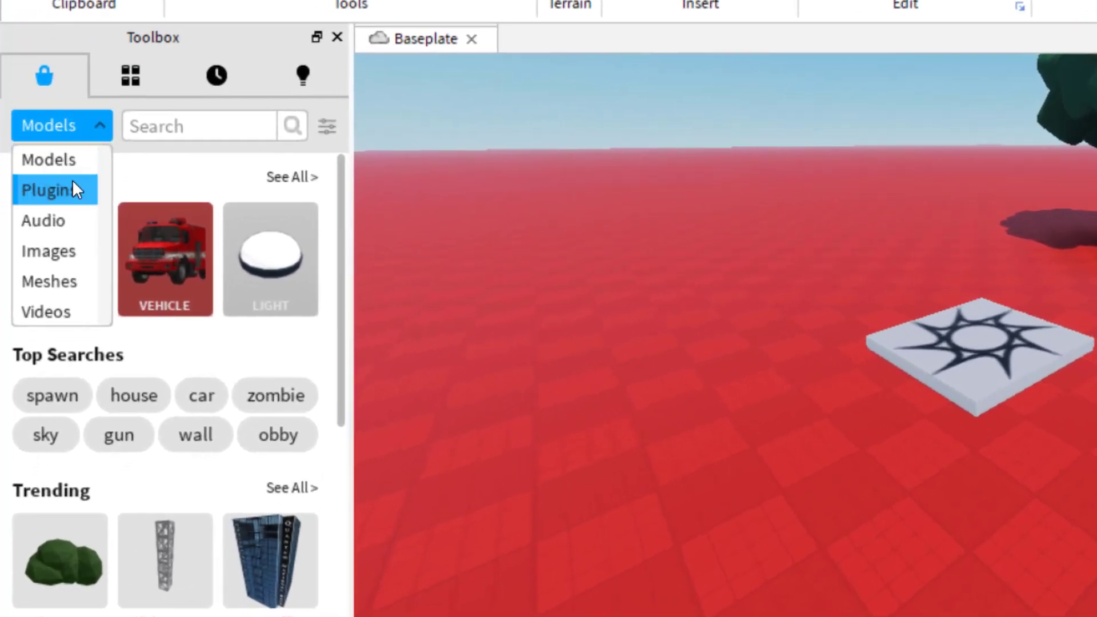
left_click(67, 228)
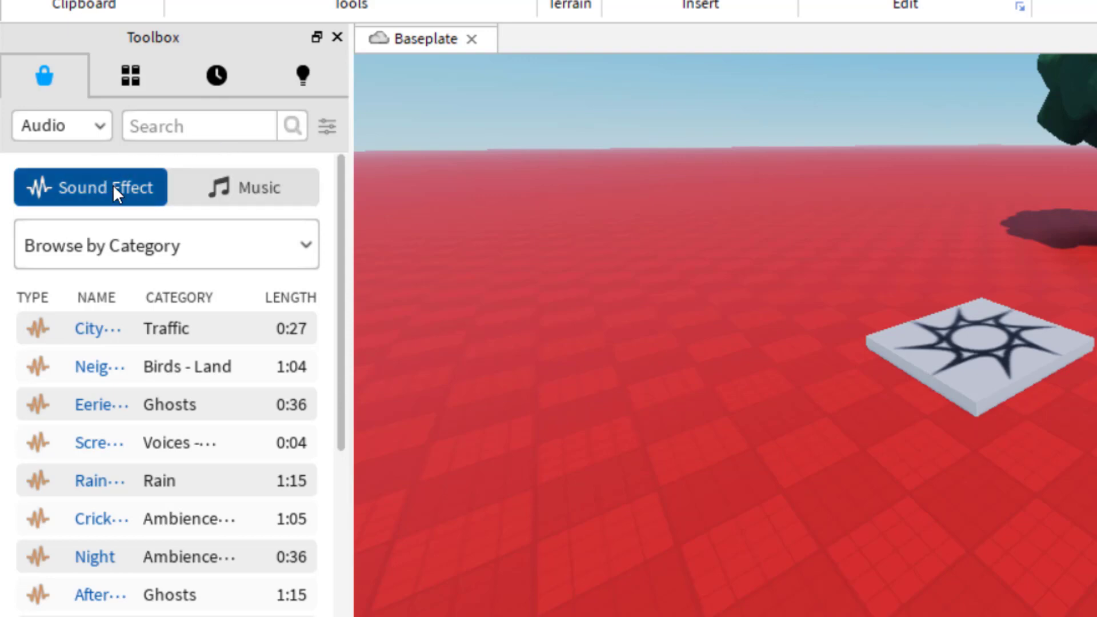
left_click(270, 185)
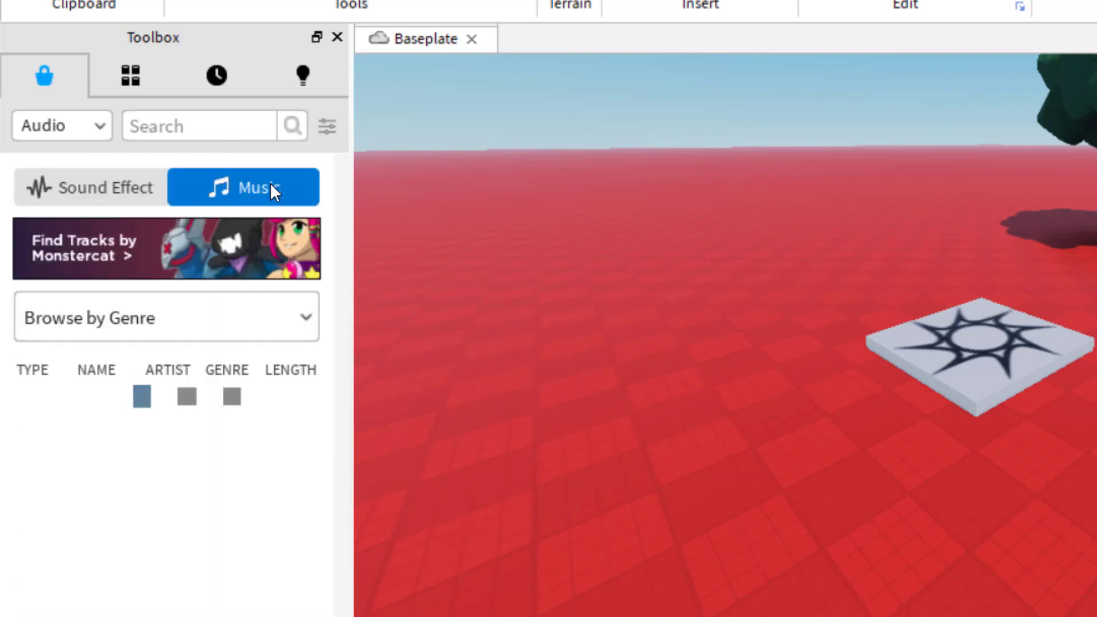
left_click(120, 177)
left_click(161, 134)
left_click(568, 132)
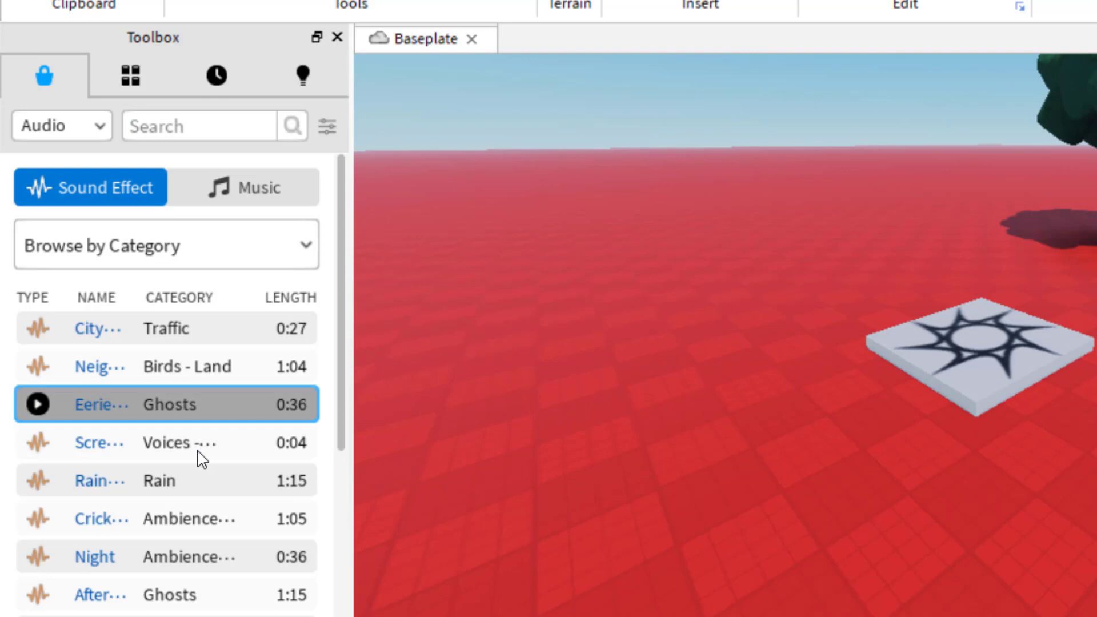
Search the audio assets for "cricket" and preview the first ambience result.
left_click(191, 118)
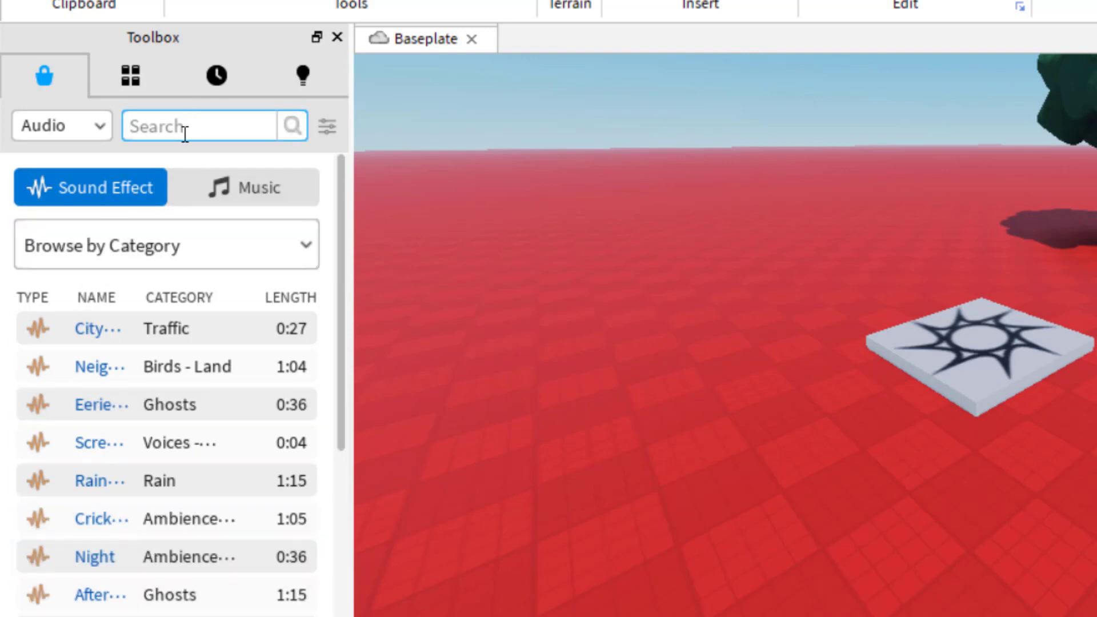
type("cricket")
key("Return")
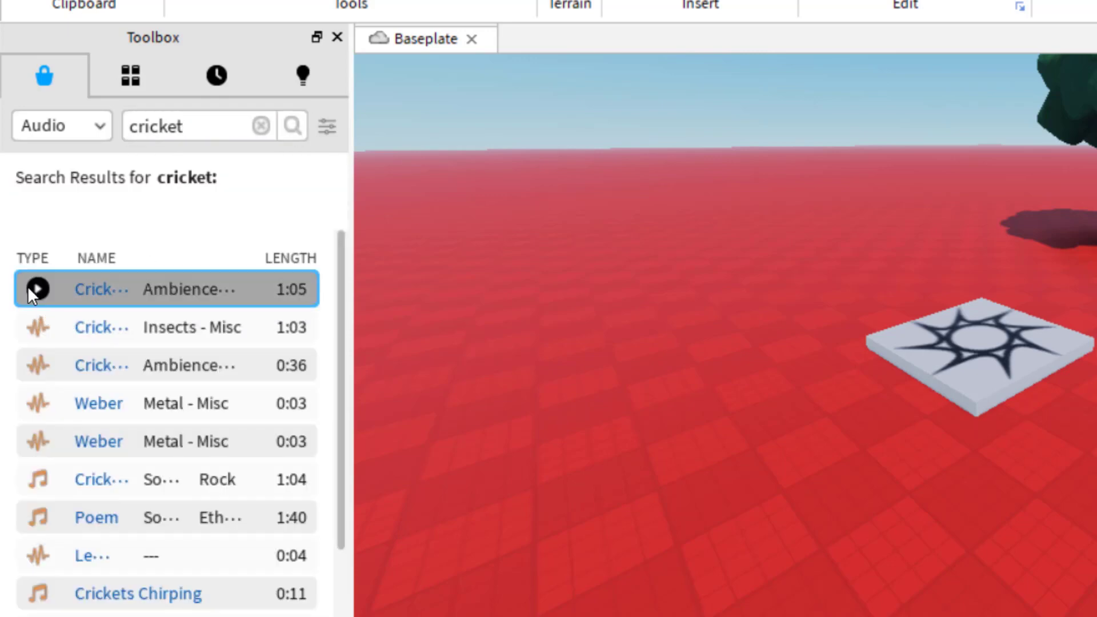
left_click(35, 288)
Copy the asset ID of the 1:05 cricket ambience sound.
left_click(88, 285)
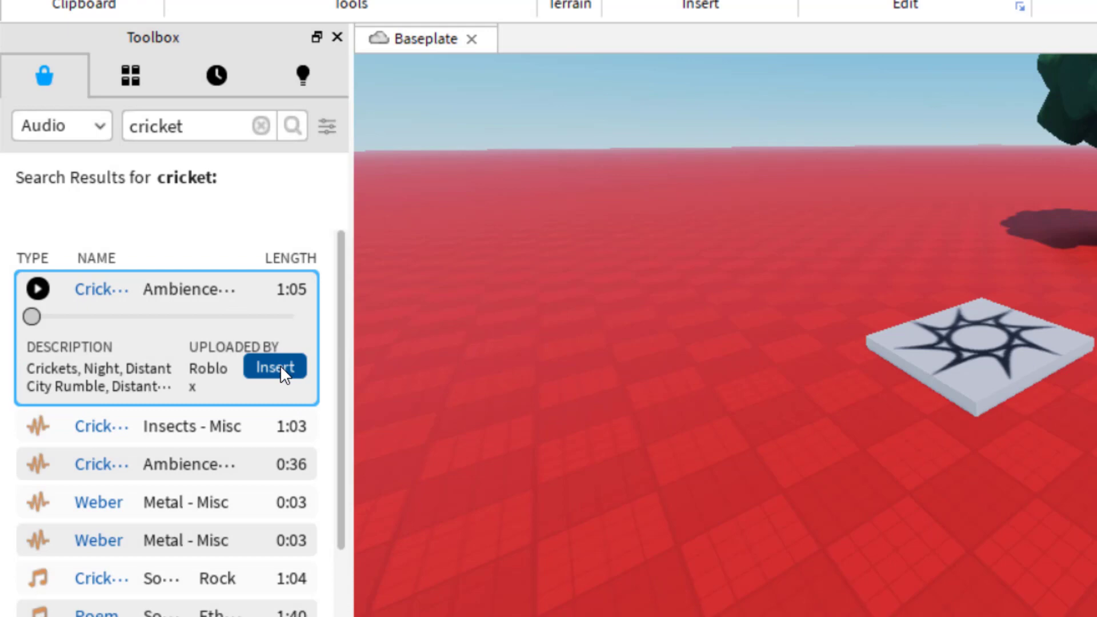
right_click(177, 331)
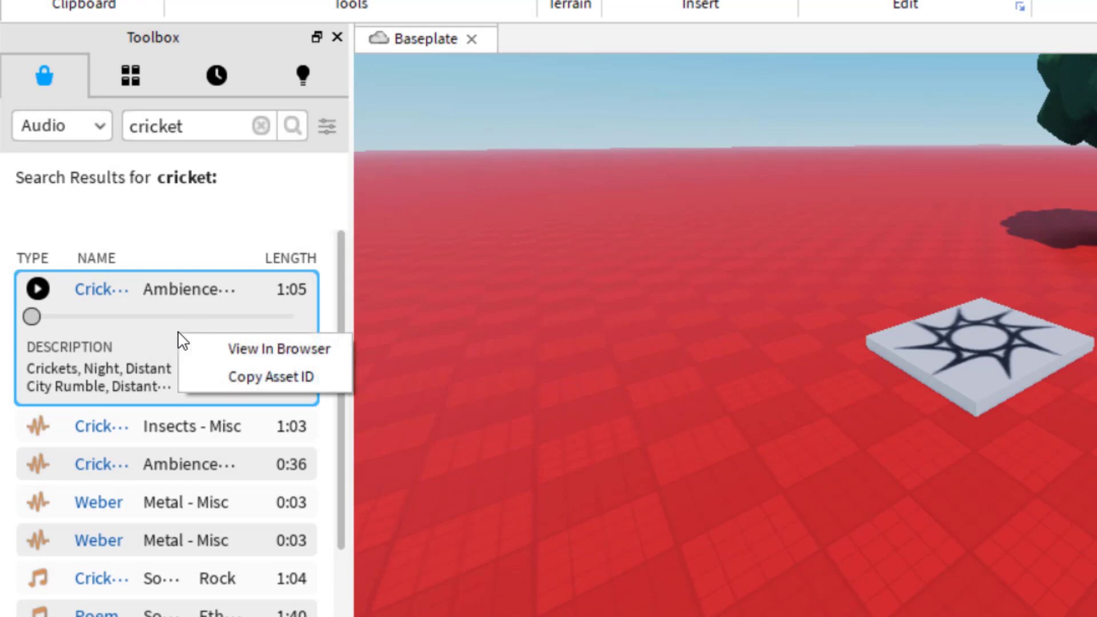
left_click(252, 377)
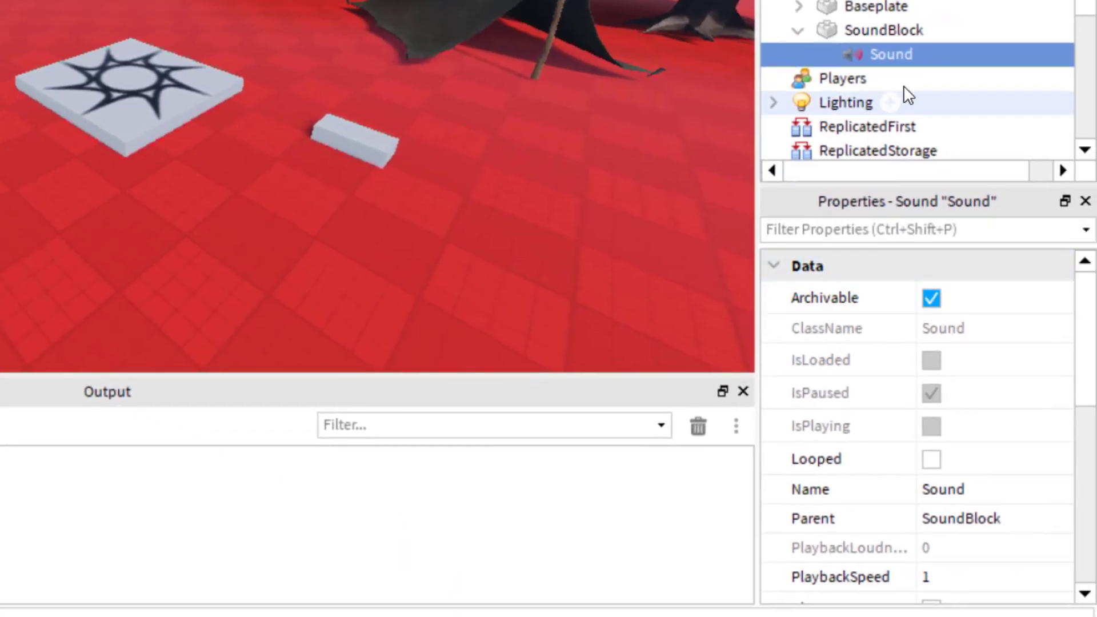
left_click(897, 64)
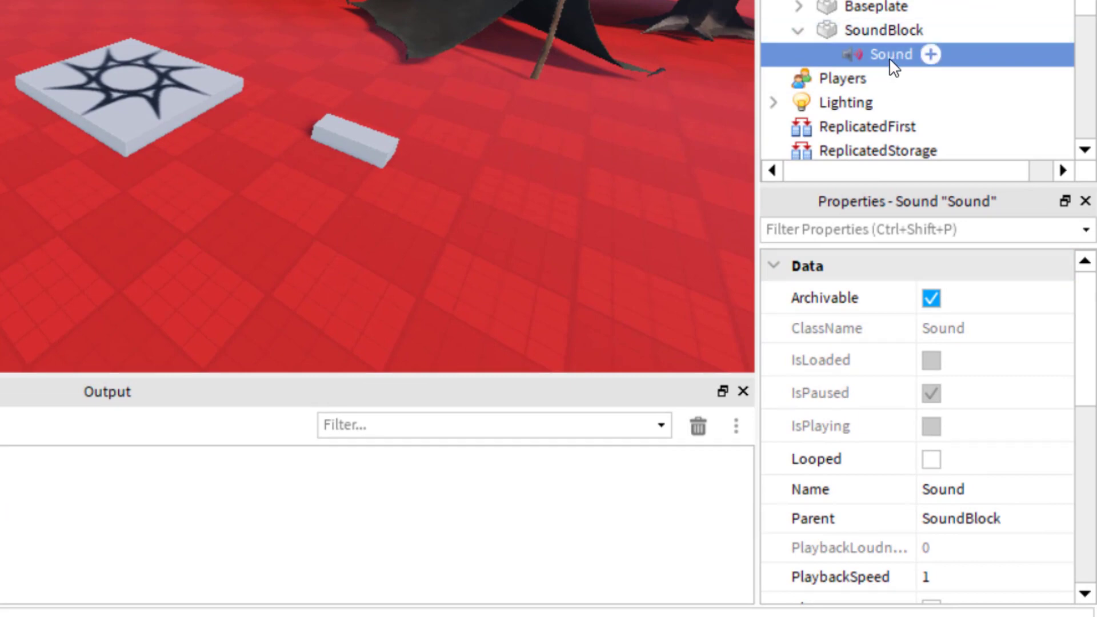
scroll(938, 331, "down", 4)
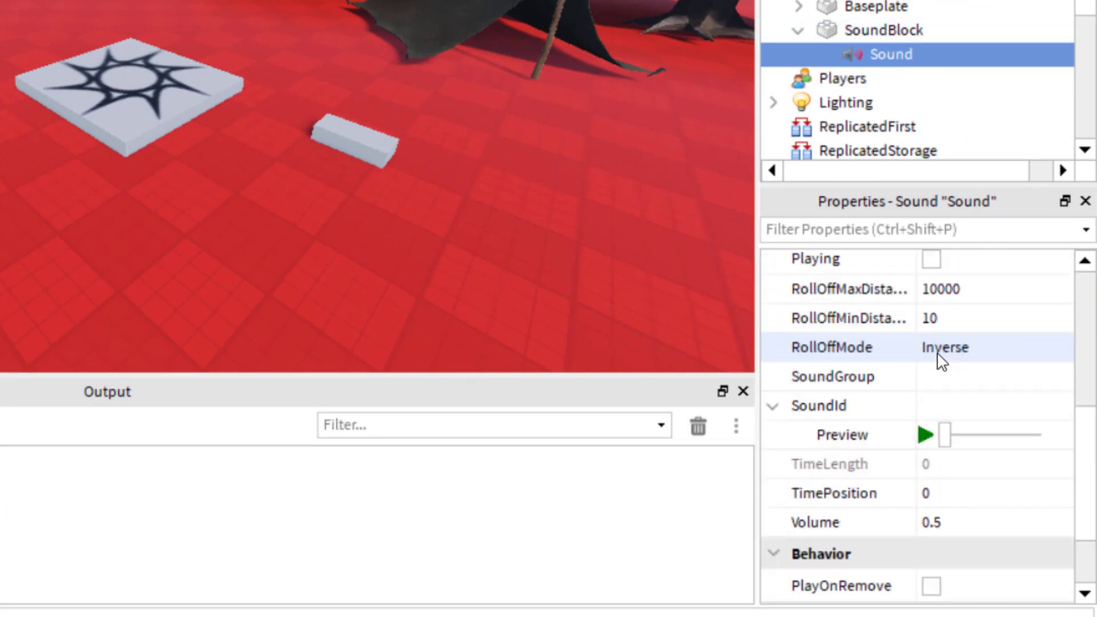
left_click(945, 406)
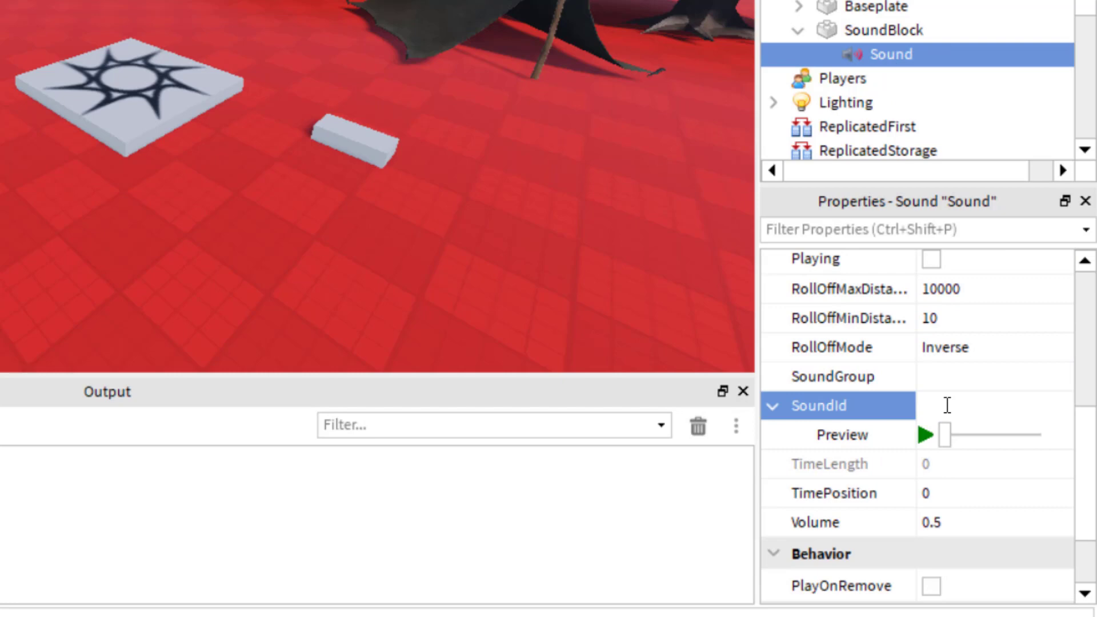
right_click(948, 403)
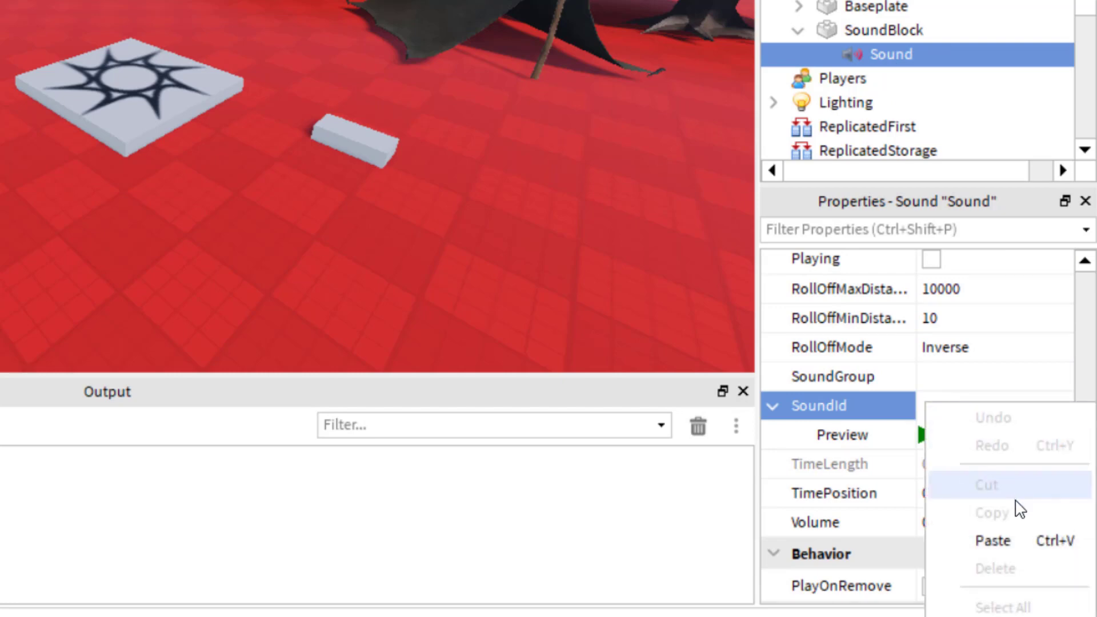
left_click(987, 541)
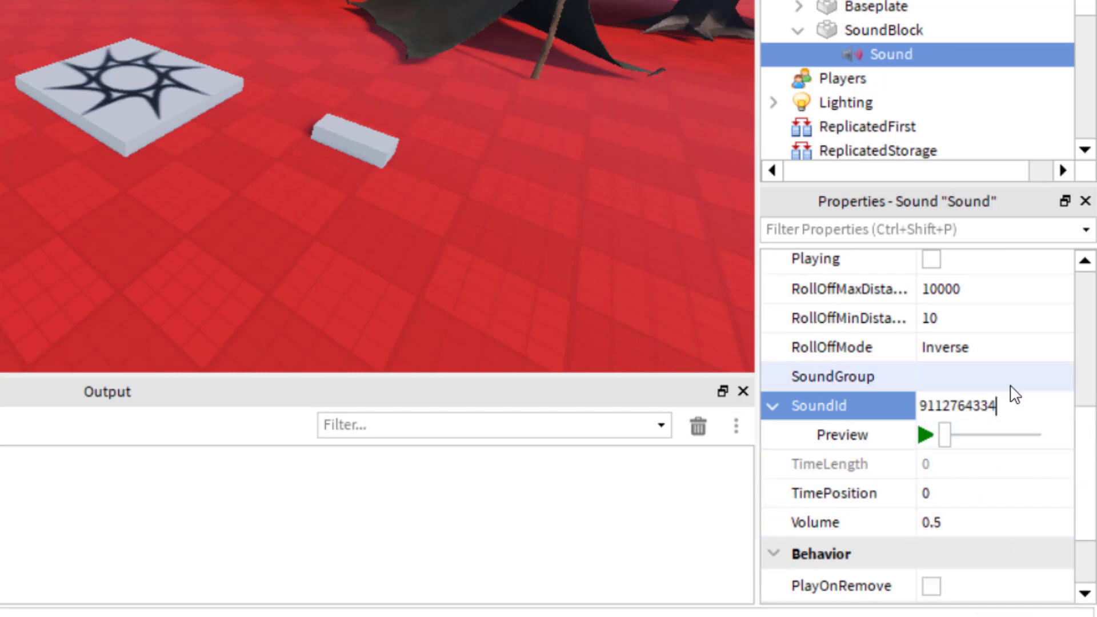
key("Return")
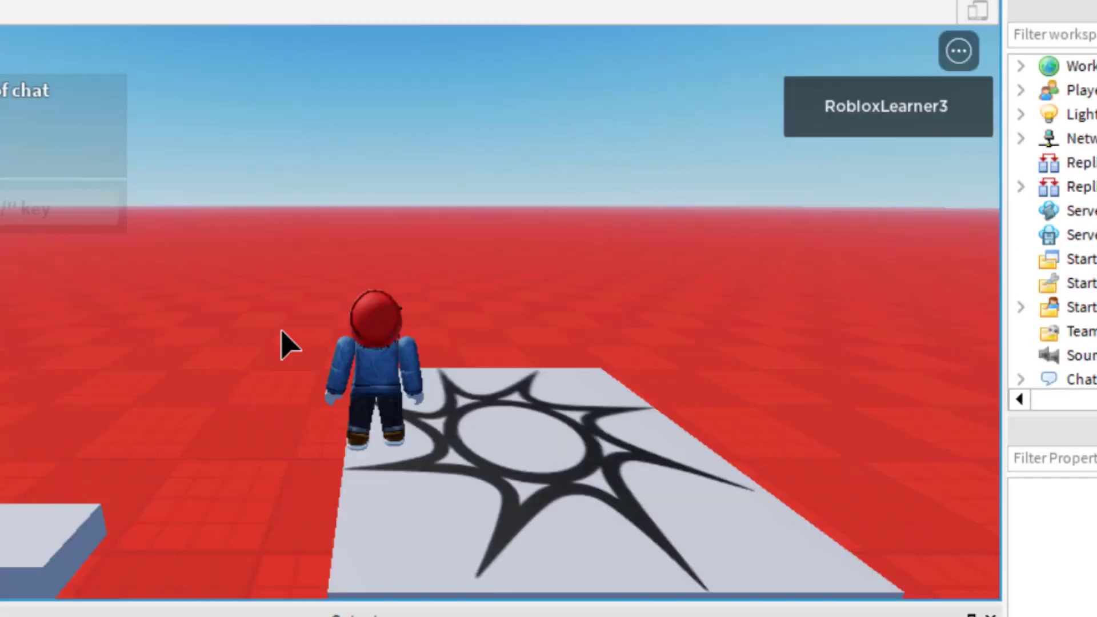
Playtest the game and walk the character around near SoundBlock to check for the sound.
right_click_drag(281, 330, 281, 331)
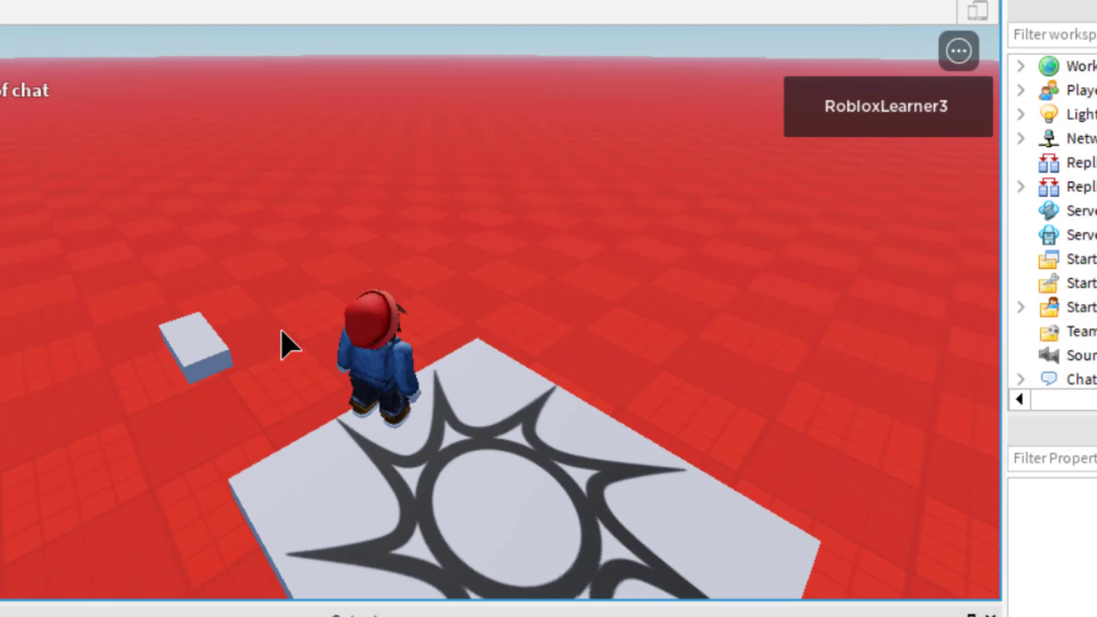
key("a")
key("w")
right_click_drag(551, 315, 550, 316)
key("s")
key("d")
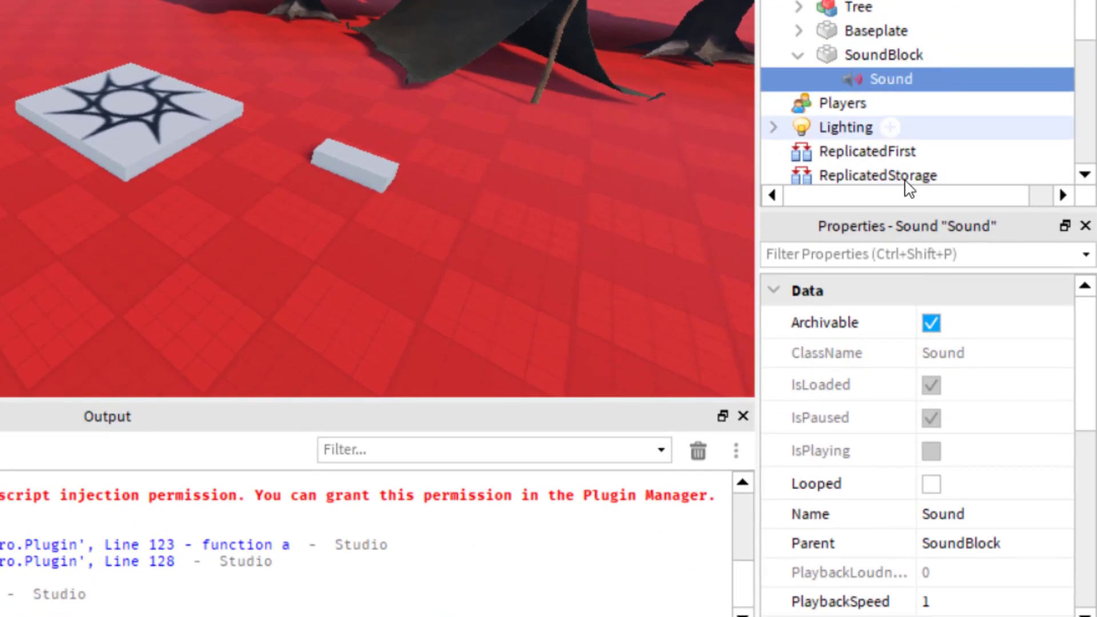
Enable the Playing and Looped properties of the Sound object in SoundBlock.
scroll(919, 377, "down", 1)
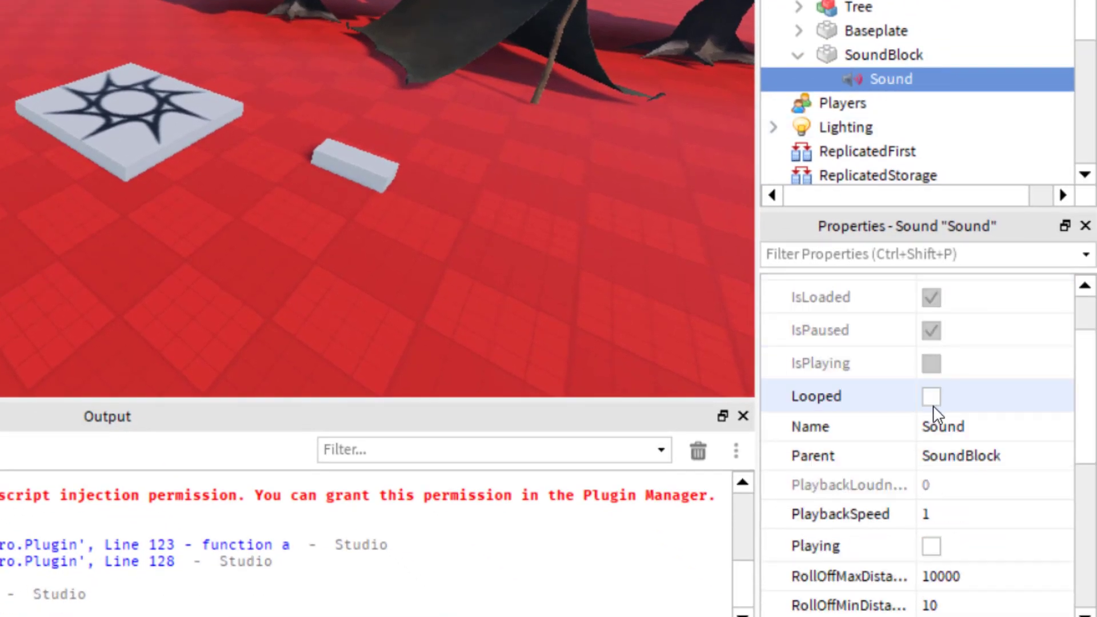
scroll(935, 406, "down", 1)
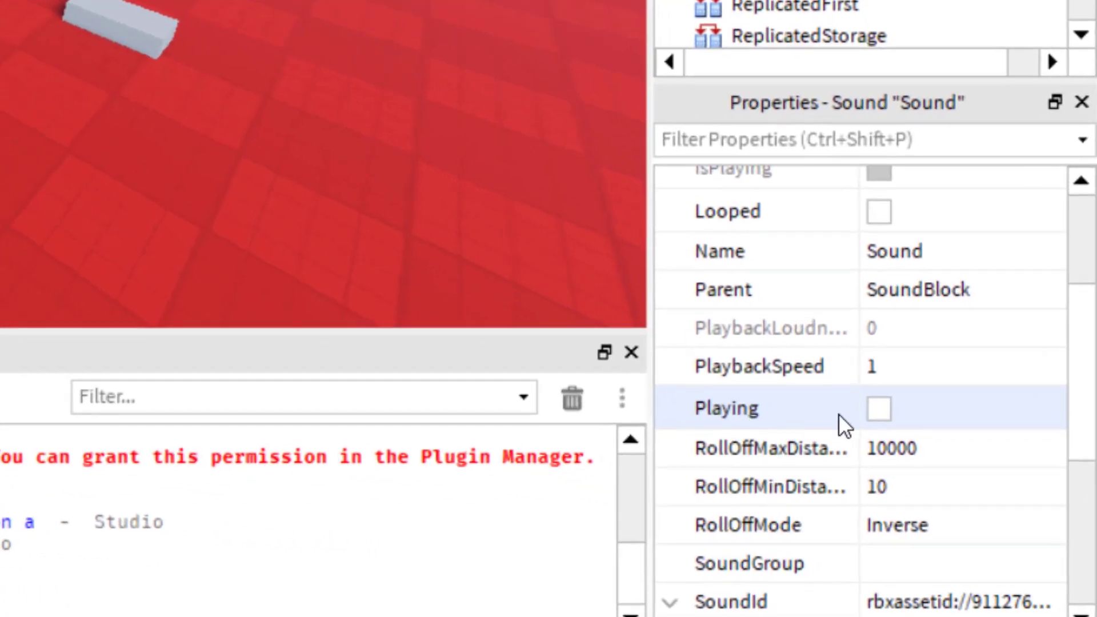
left_click(887, 413)
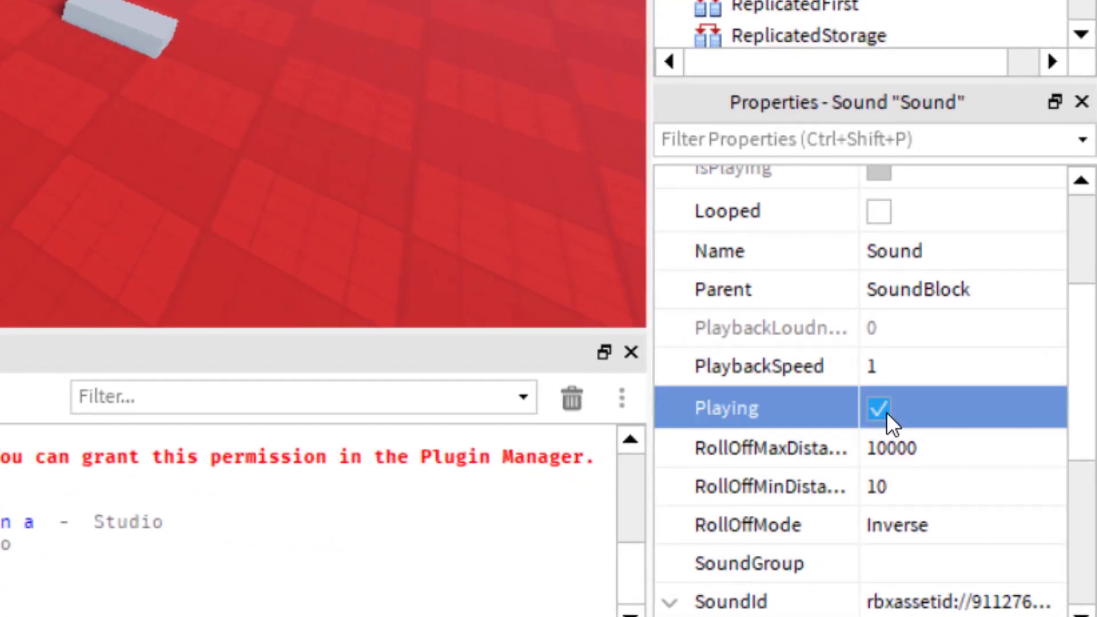
scroll(892, 390, "up", 1)
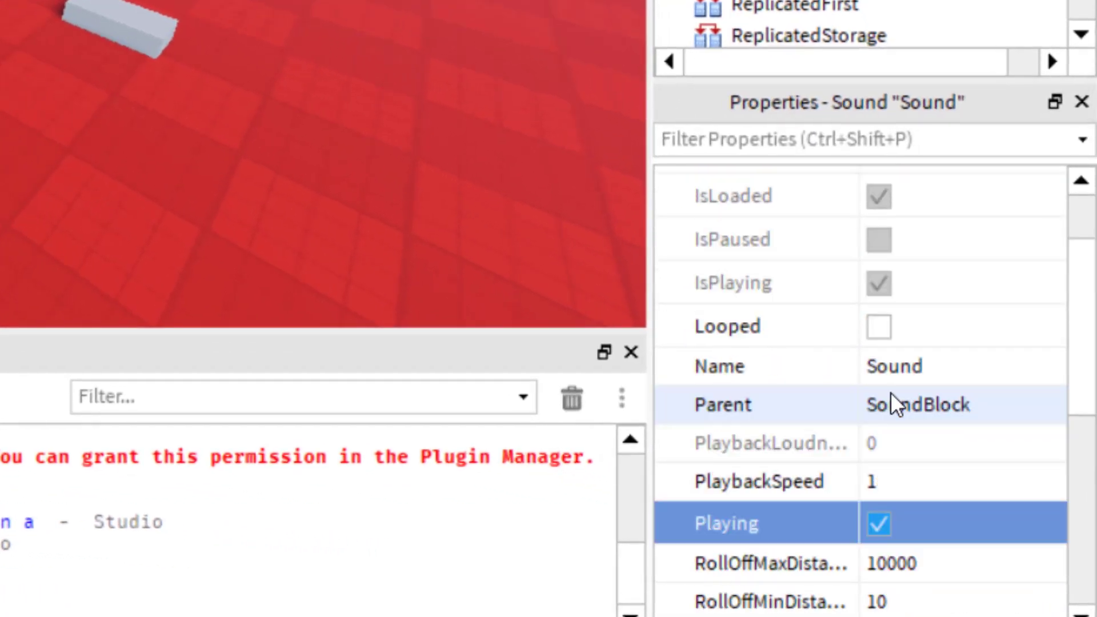
left_click(878, 327)
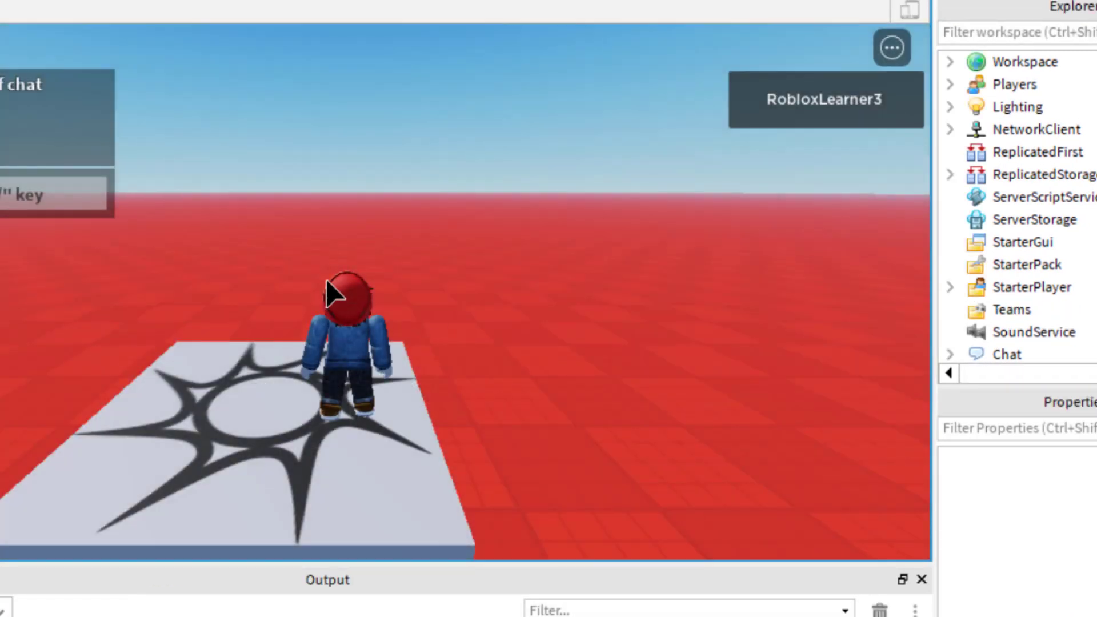
Walk the character away from SoundBlock and back toward it in a playtest to check the looping sound at different distances.
key("s")
key("a")
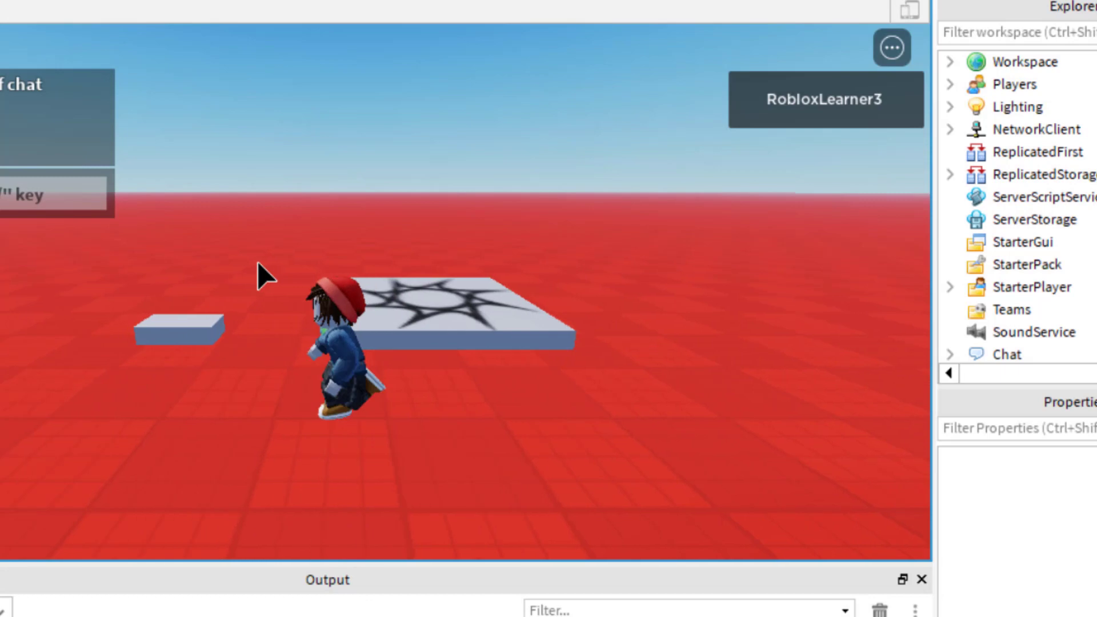
key("a")
key("s")
key("d")
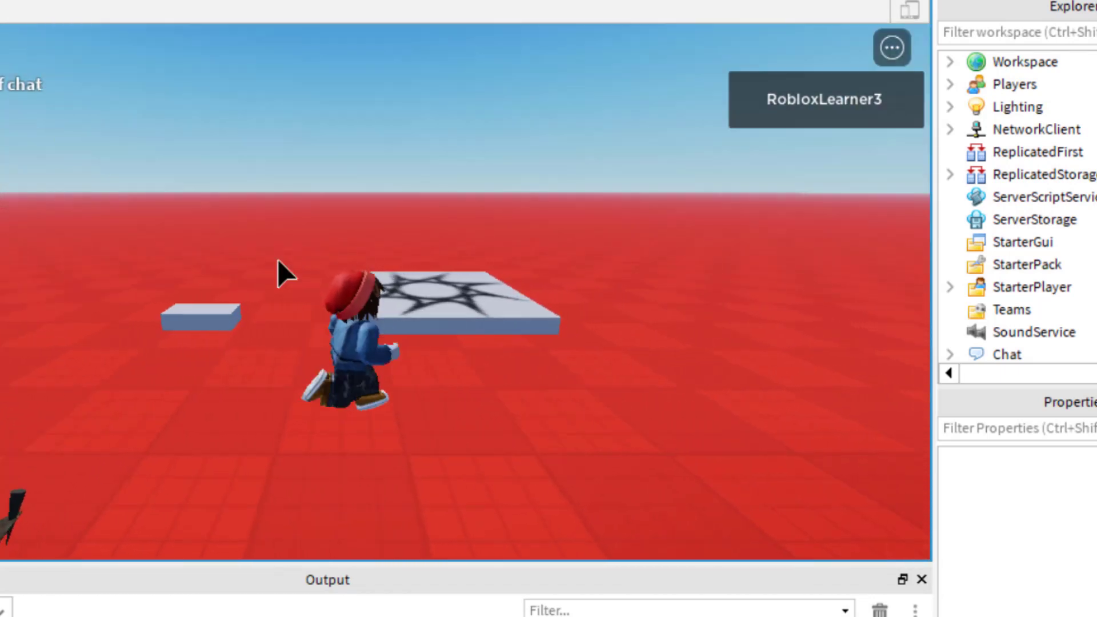
key("w")
right_click_drag(214, 286, 214, 286)
key("a")
key("w")
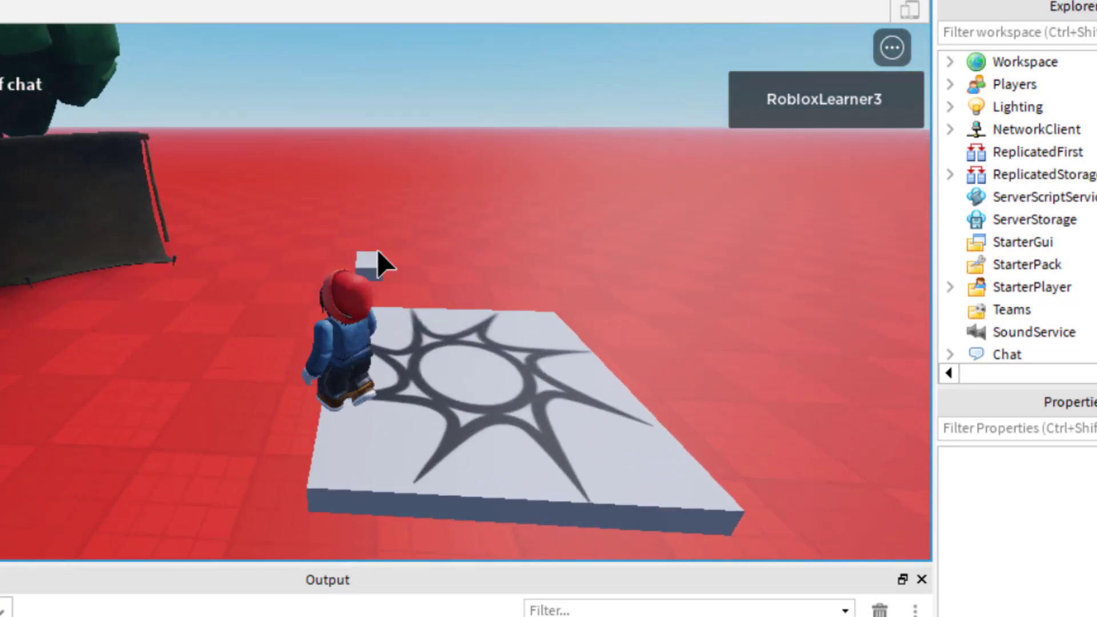
Walk the character across the spawn pad toward SoundBlock and end the playtest.
key("d")
key("w")
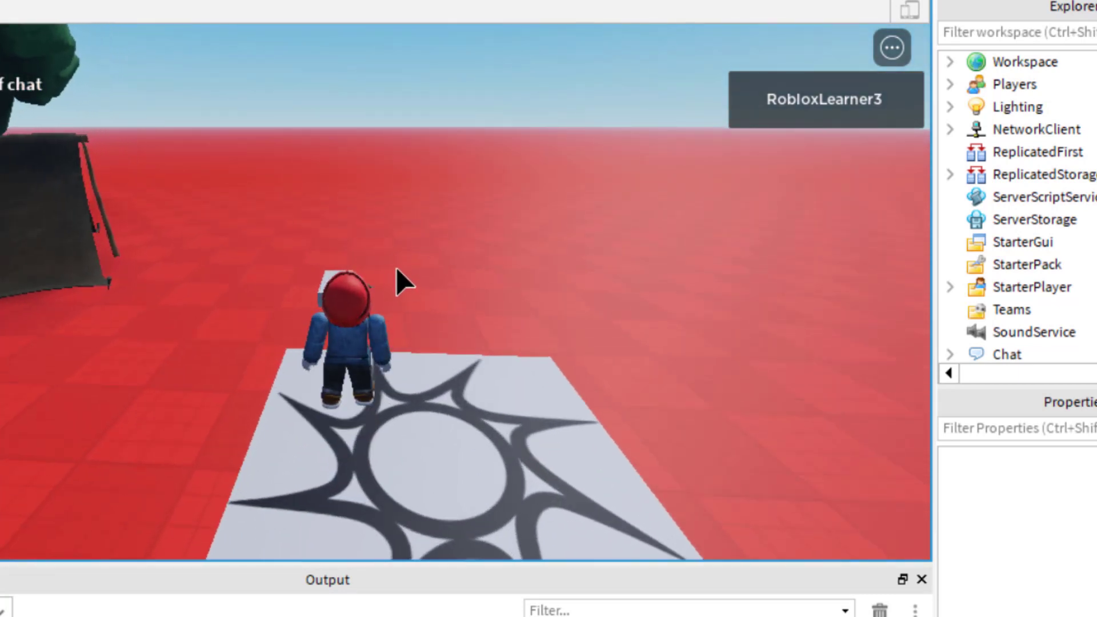
key("shift+F5")
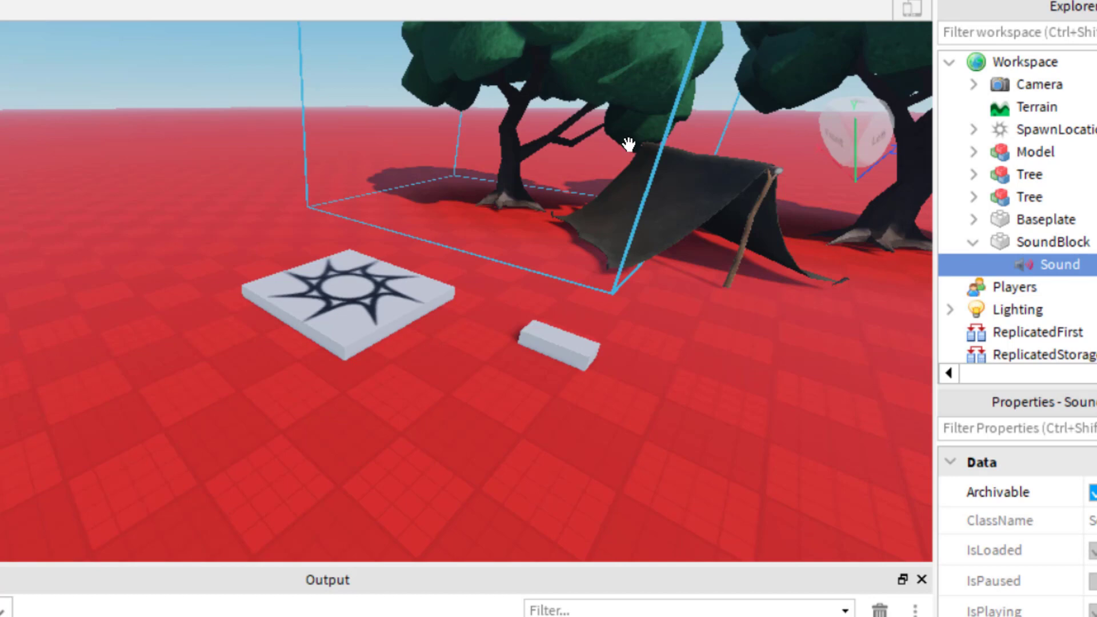
Move SoundBlock across the baseplate to a spot under the tent, behind its front pole.
left_click_drag(579, 345, 668, 313)
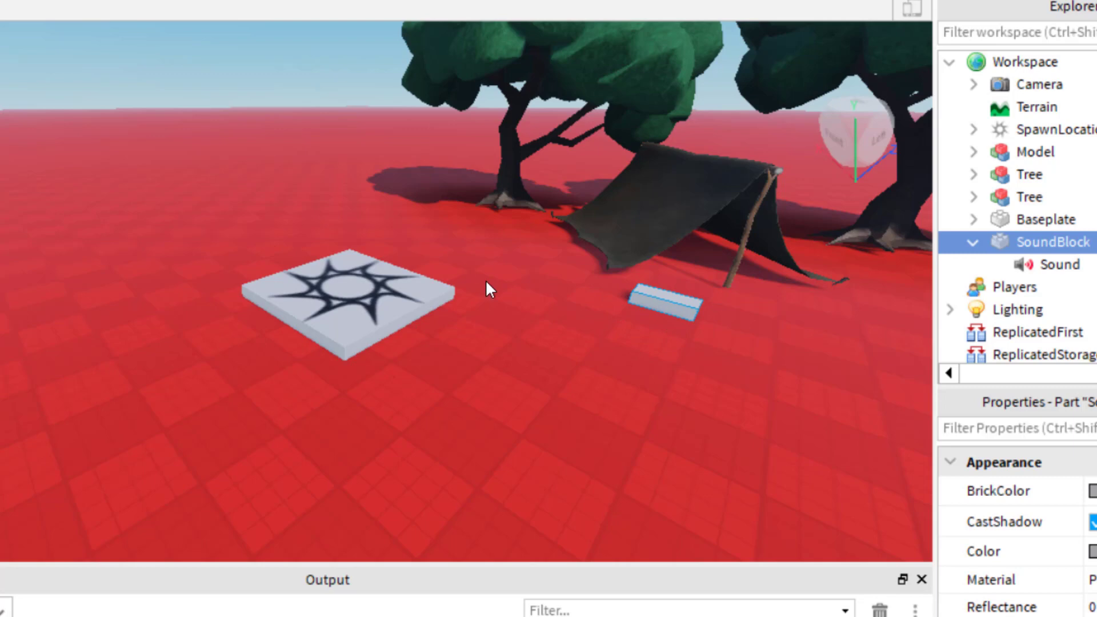
left_click_drag(652, 299, 672, 290)
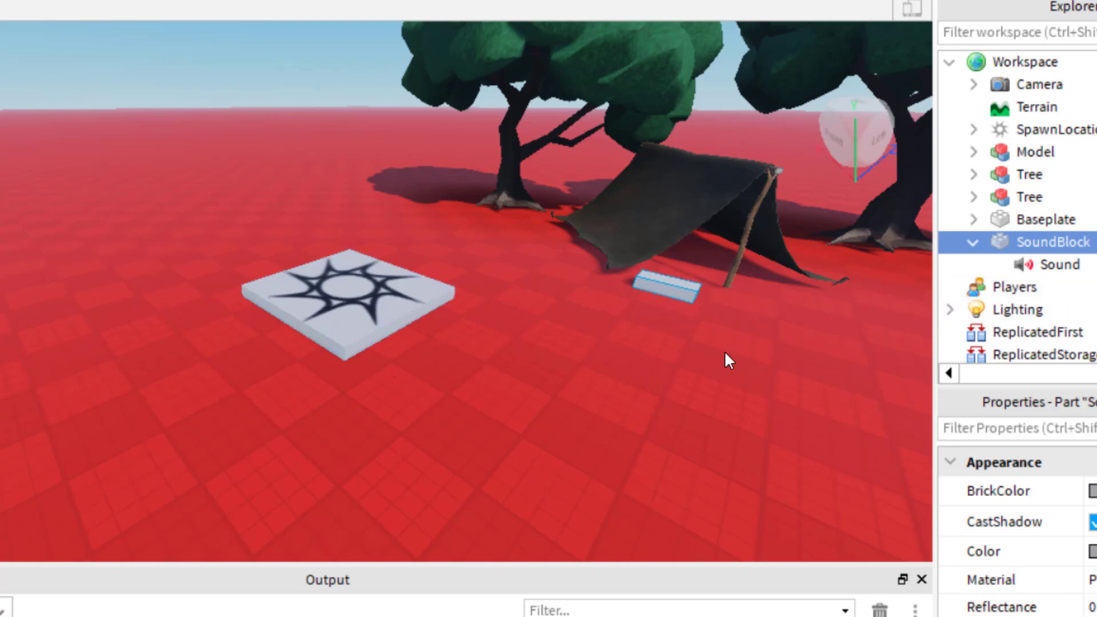
scroll(682, 368, "up", 3)
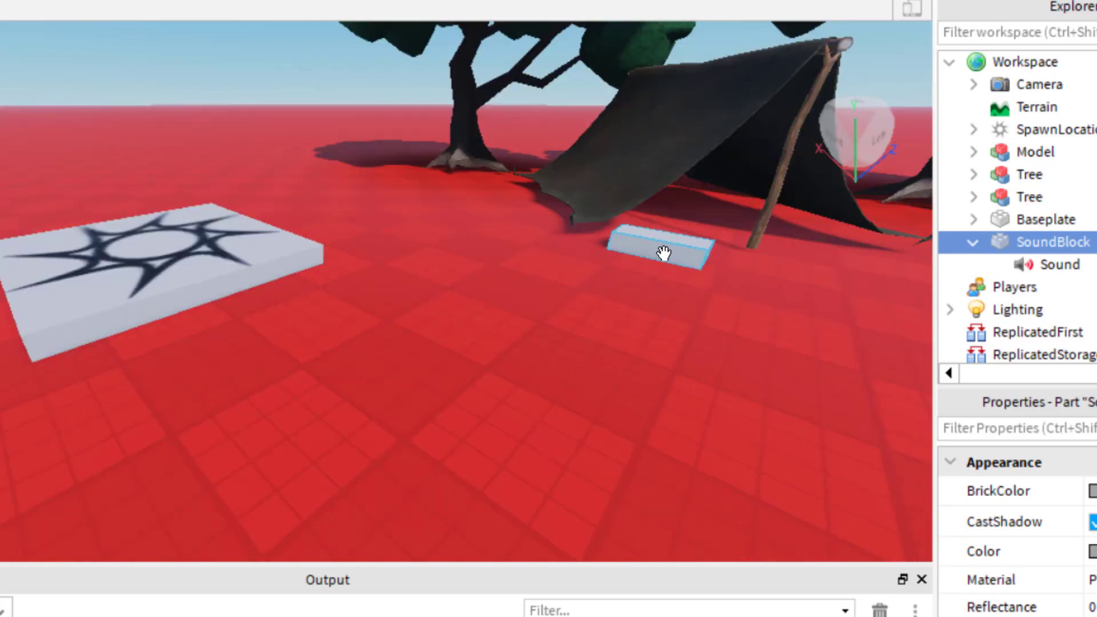
scroll(666, 274, "up", 3)
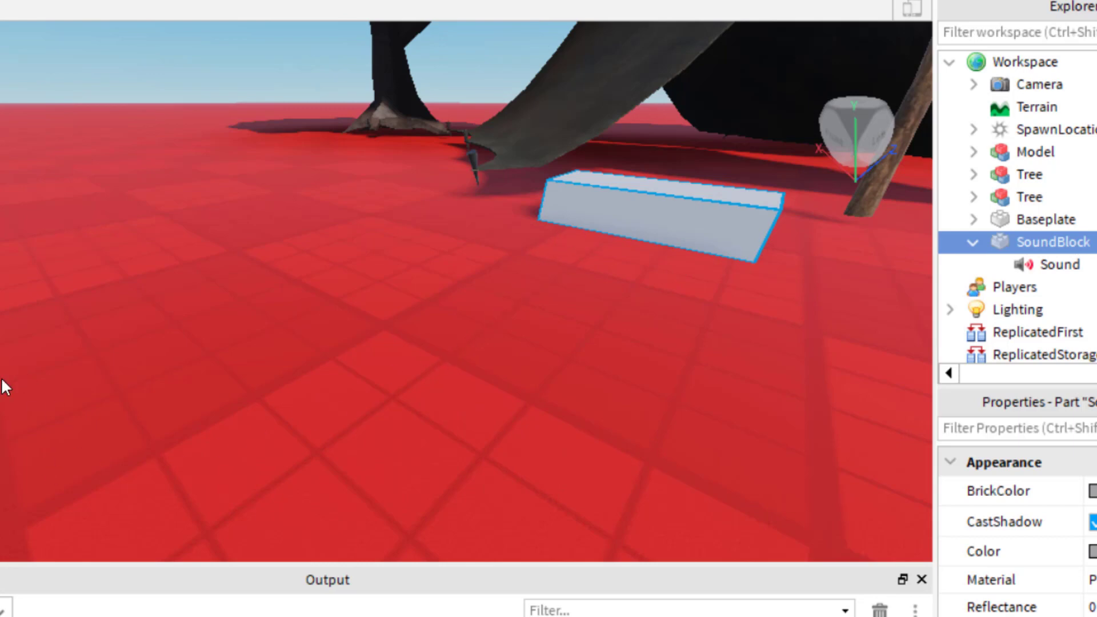
scroll(598, 290, "down", 3)
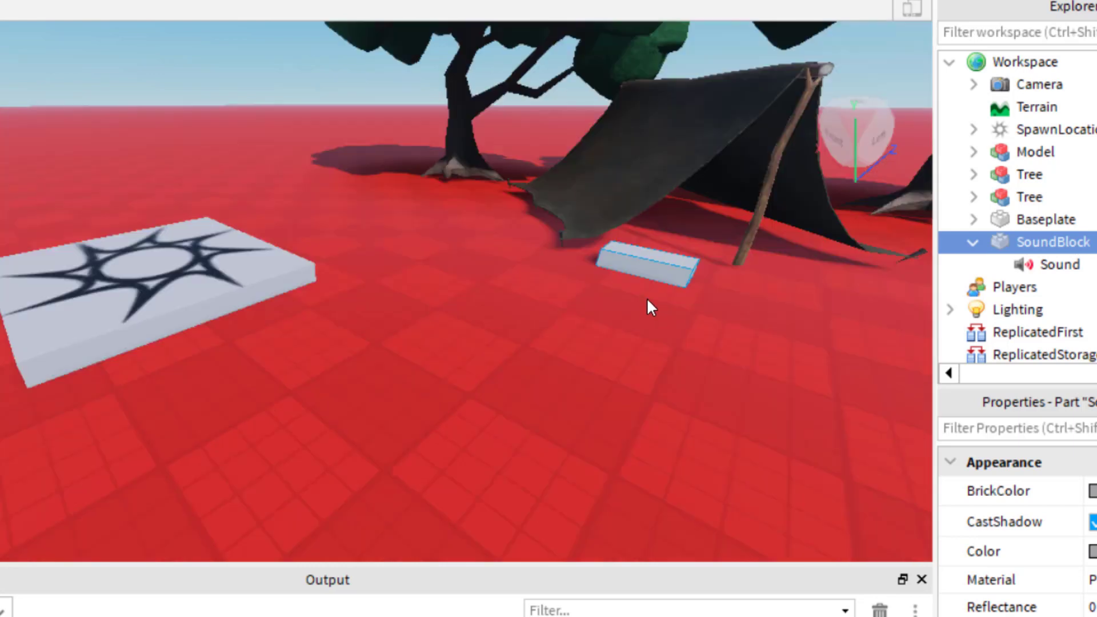
left_click_drag(684, 276, 693, 240)
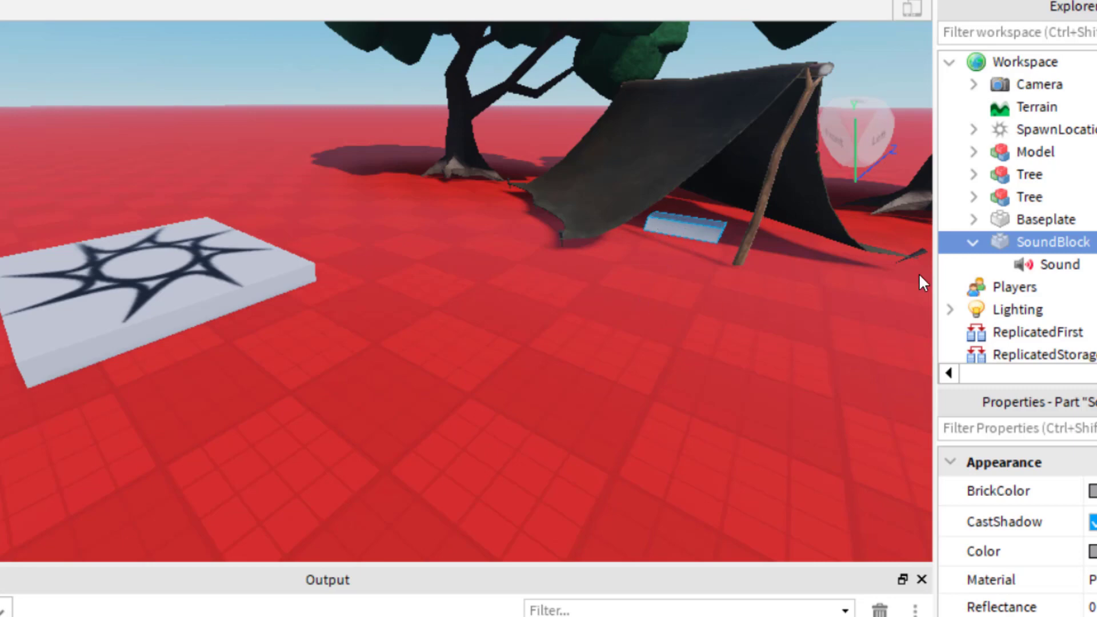
Set the RollOffMaxDistance of the Sound object in SoundBlock to 15.
left_click(1057, 264)
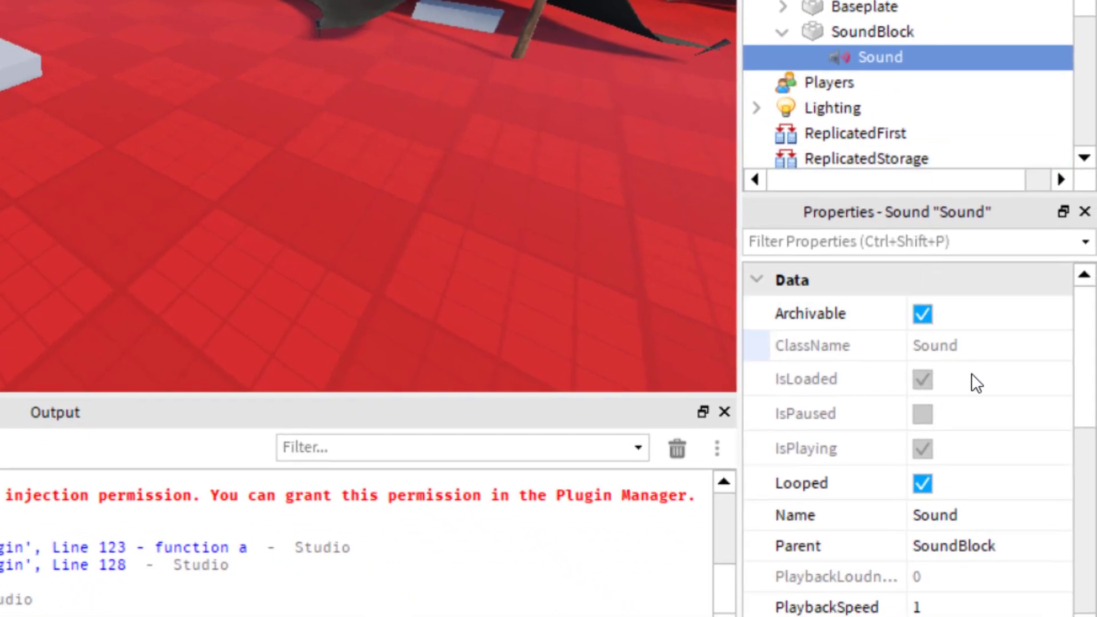
scroll(956, 437, "down", 5)
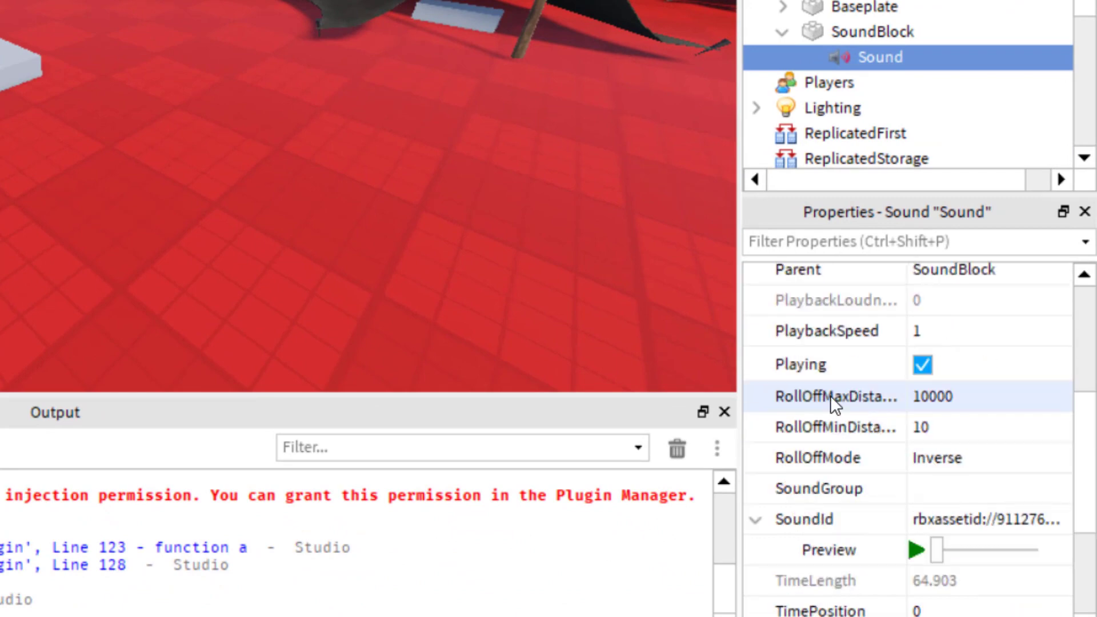
left_click(951, 402)
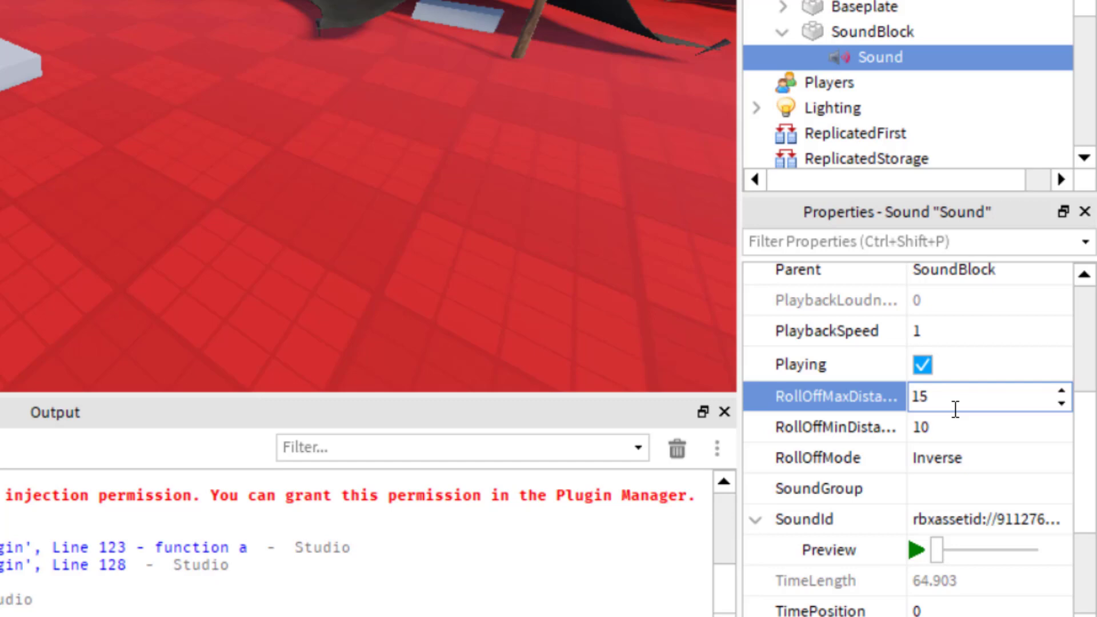
key("Return")
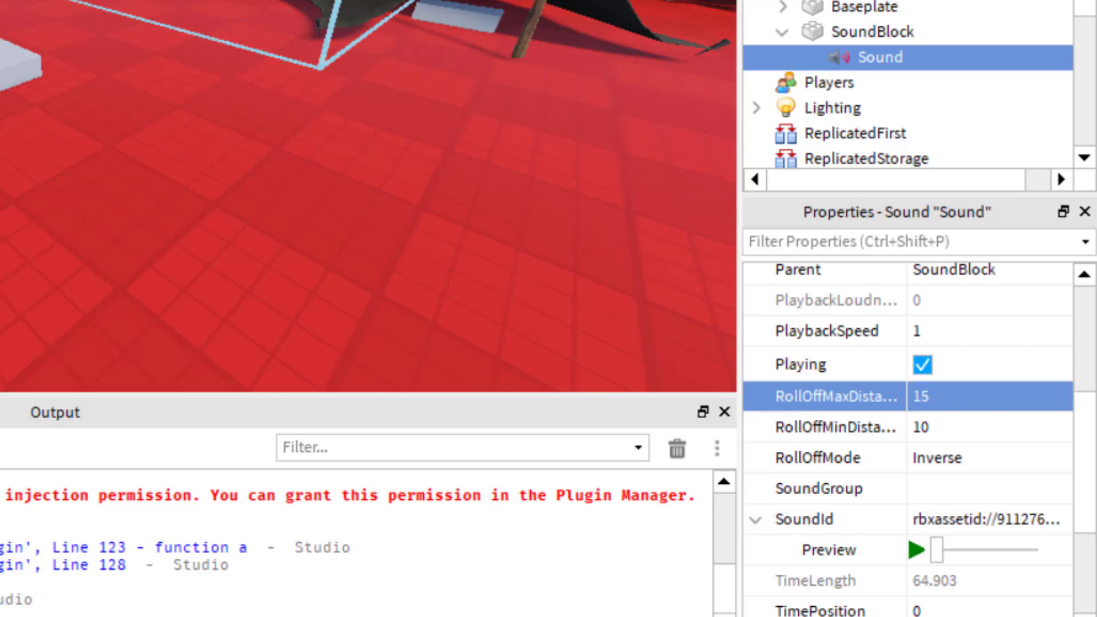
Start a playtest and walk the character from the spawn pad into the tent up to SoundBlock to check the sound's range.
key("F5")
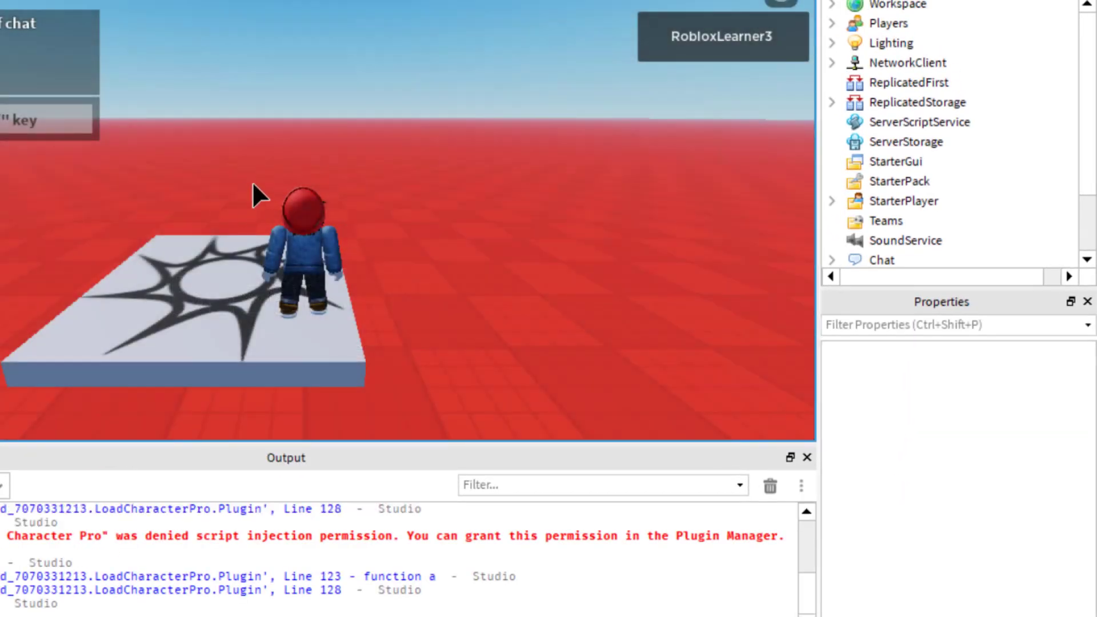
right_click_drag(198, 166, 197, 166)
key("w")
right_click_drag(358, 146, 357, 146)
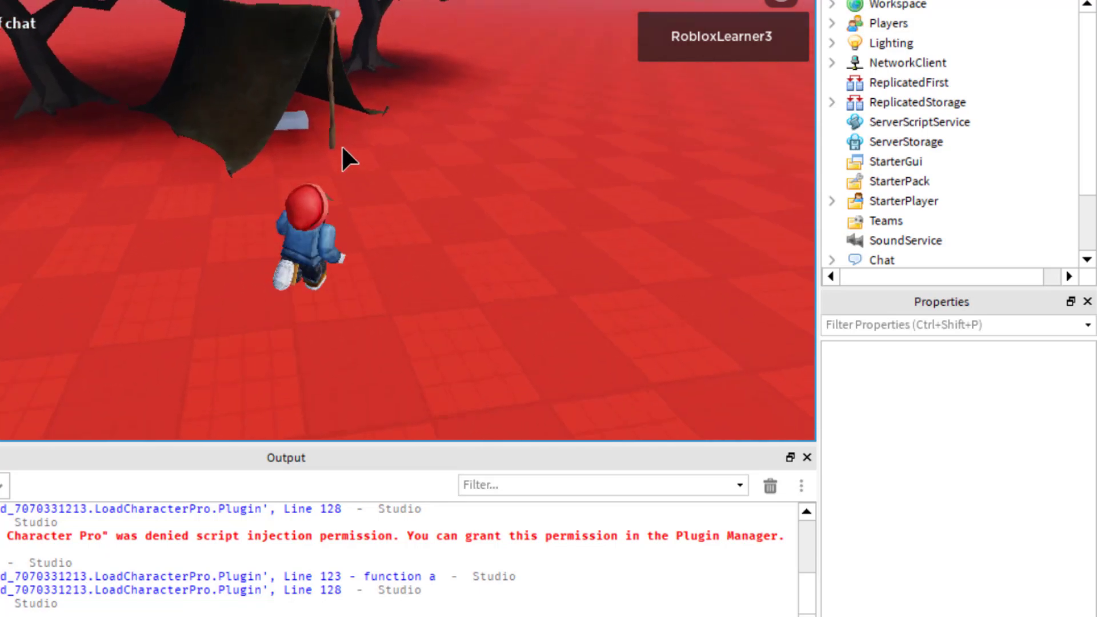
key("w")
key("w")
key("a")
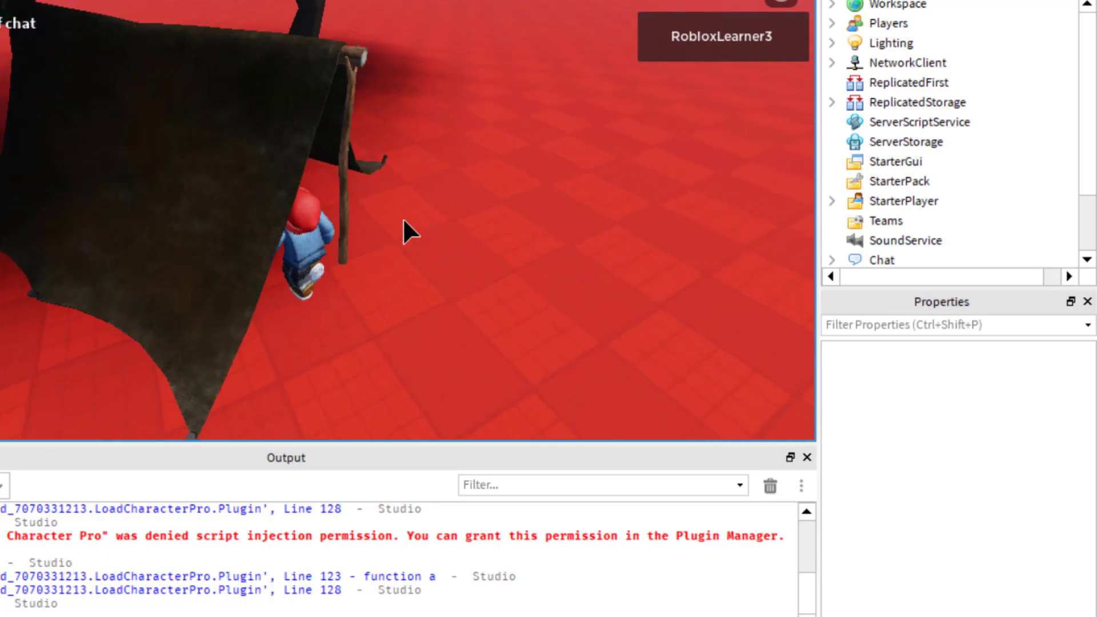
key("w")
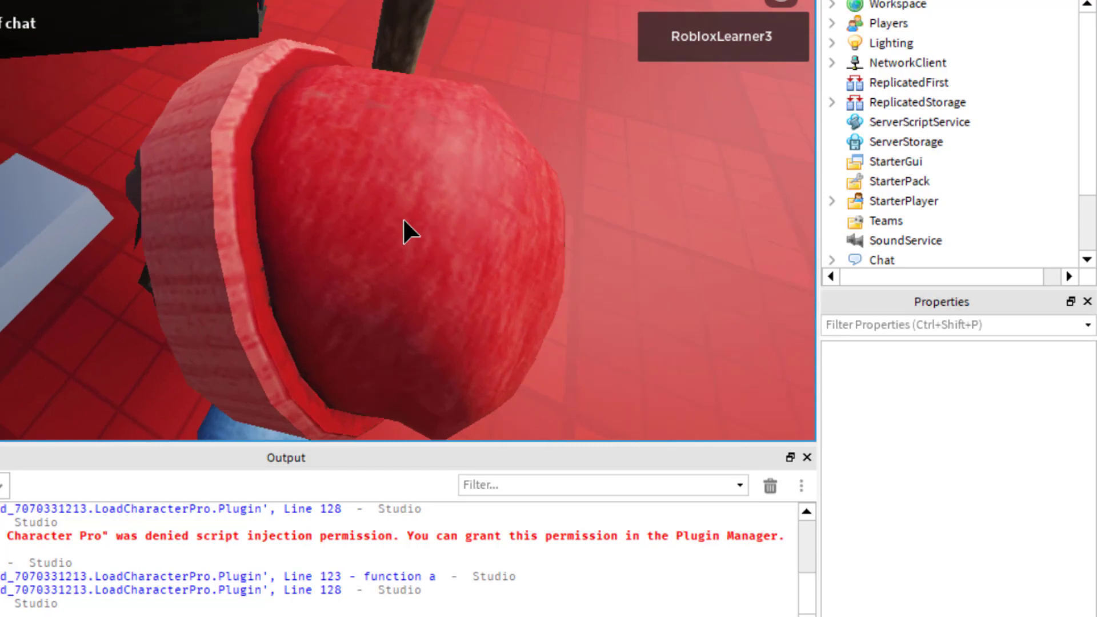
key("a")
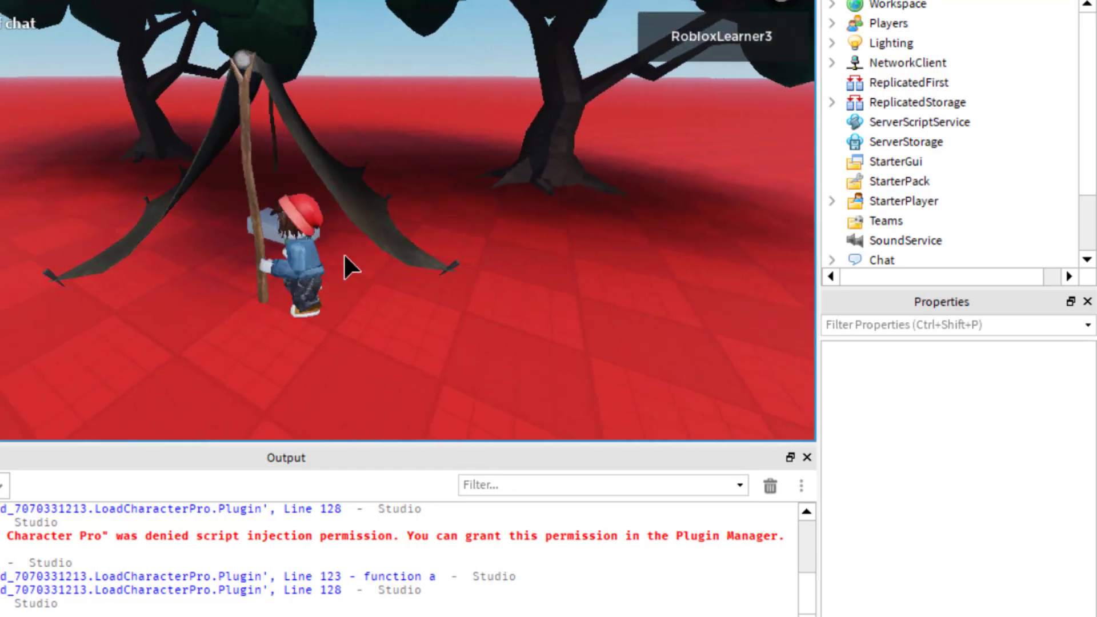
key("w")
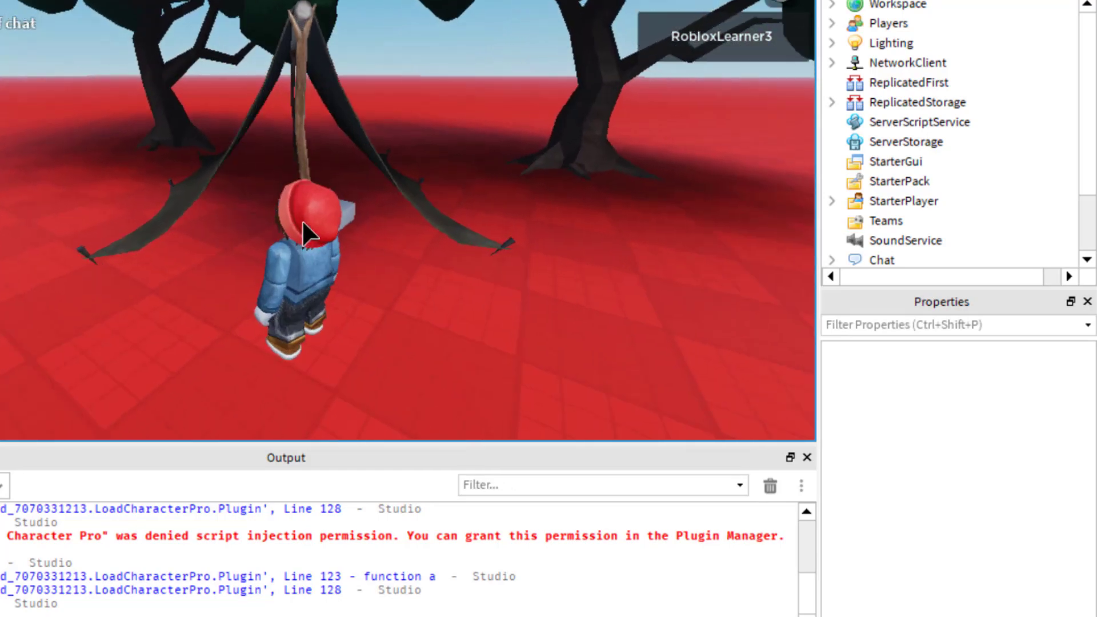
scroll(301, 219, "up", 5)
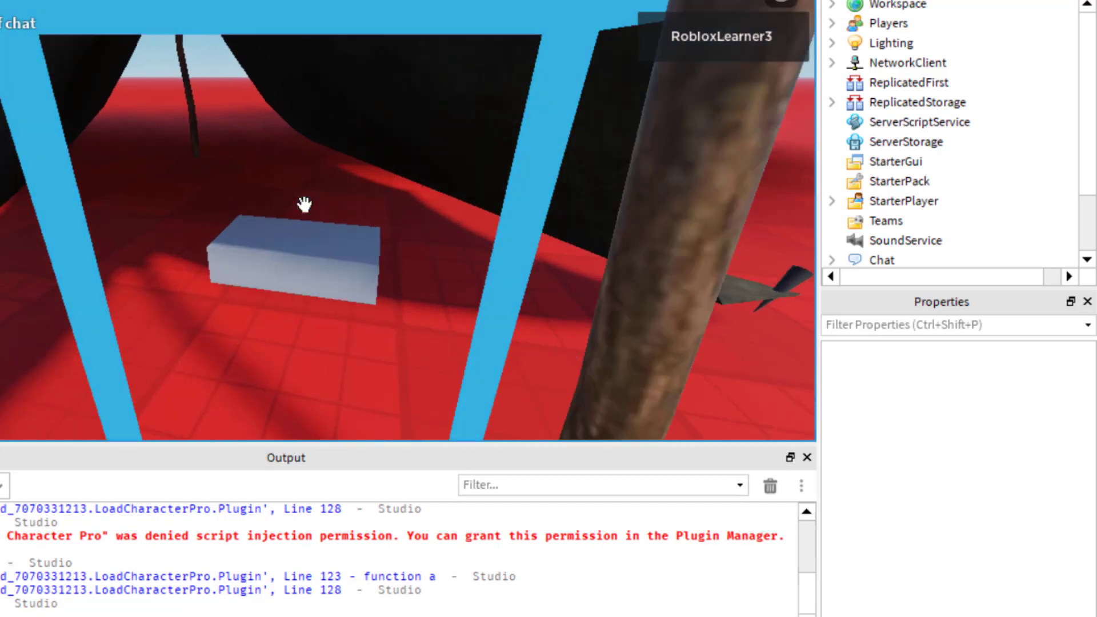
key("w")
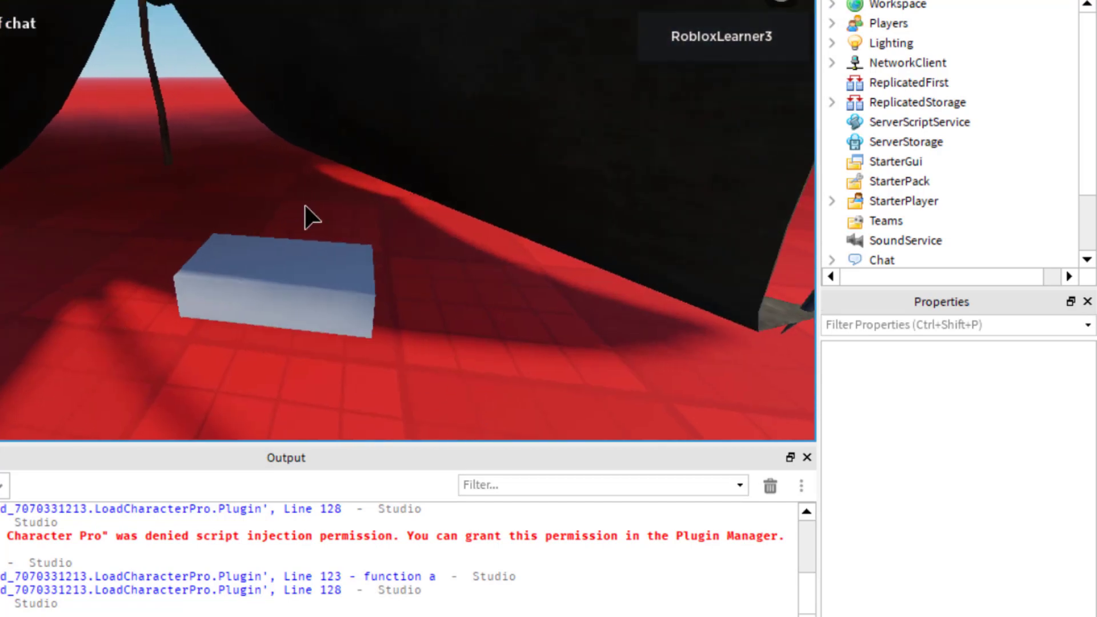
Back the character away from the tent to check how the sound cuts off with distance, and end the playtest.
key("s")
scroll(304, 204, "down", 5)
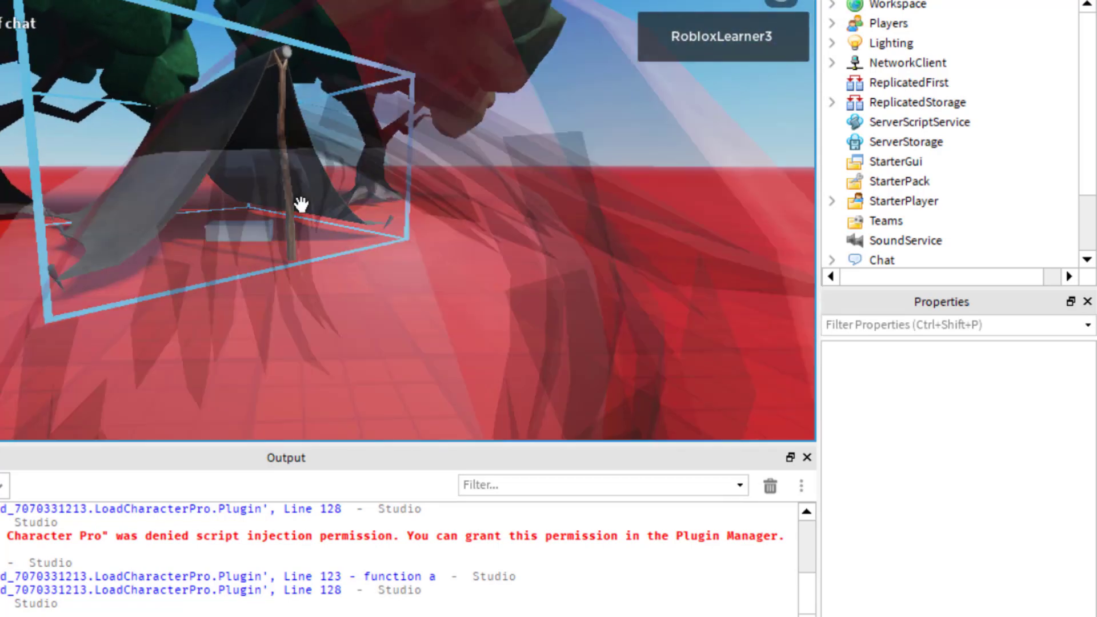
scroll(301, 204, "down", 3)
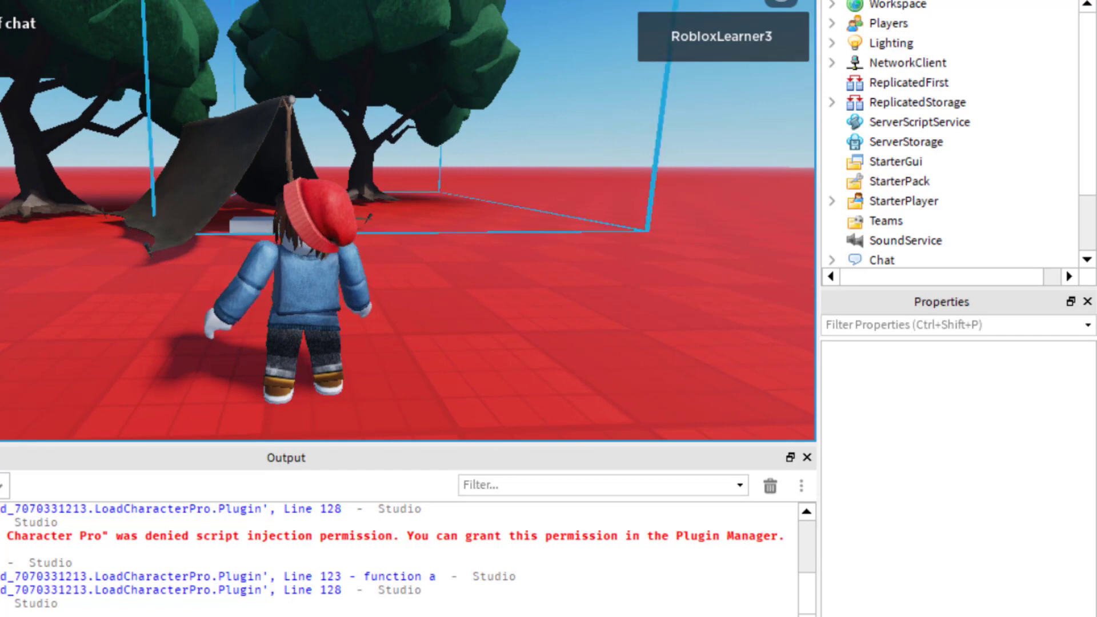
key("w")
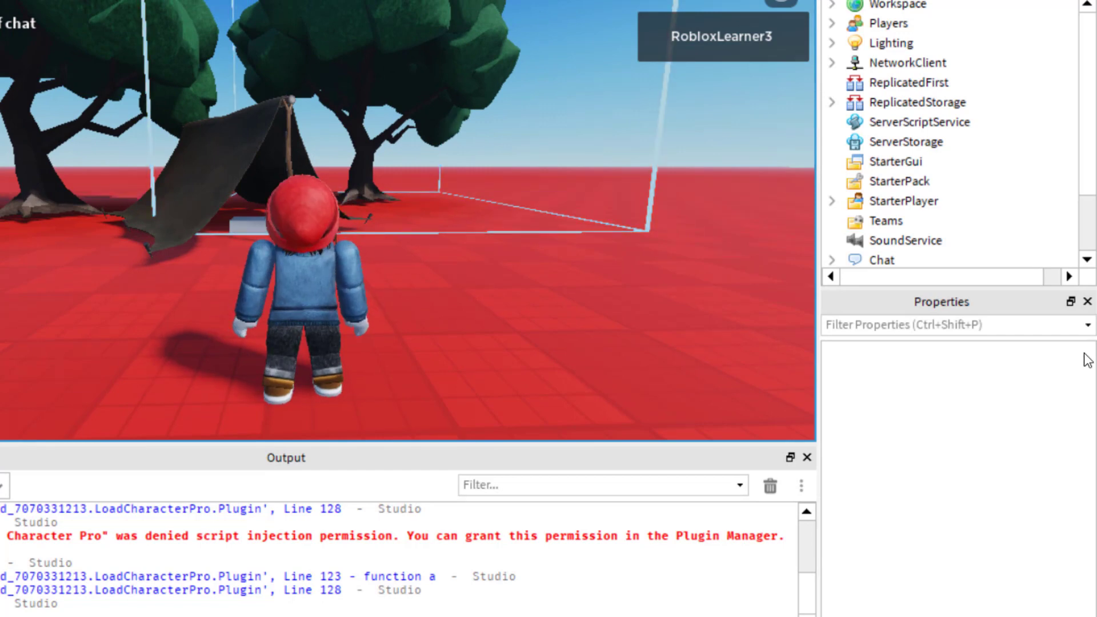
key("shift+F5")
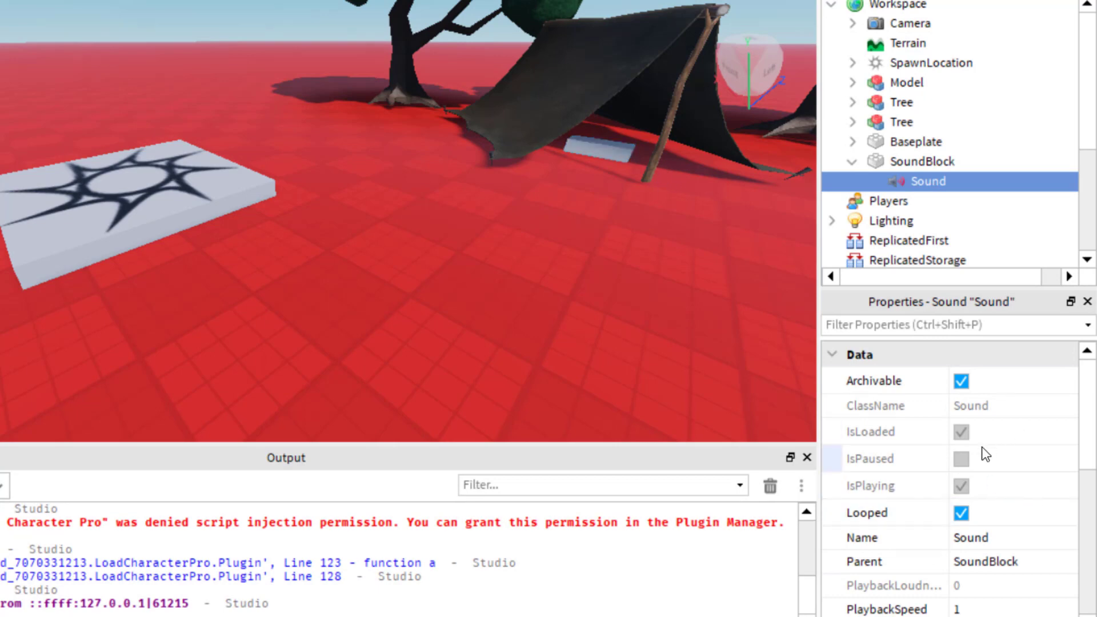
Set the RollOffMode of the Sound object to Linear.
scroll(985, 454, "down", 5)
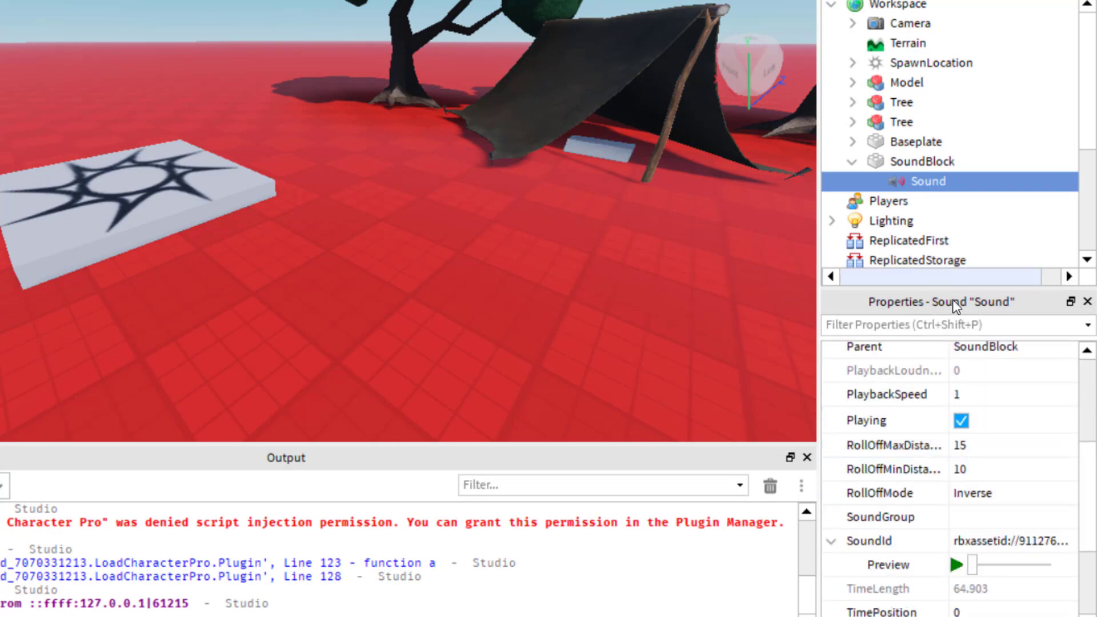
left_click(995, 493)
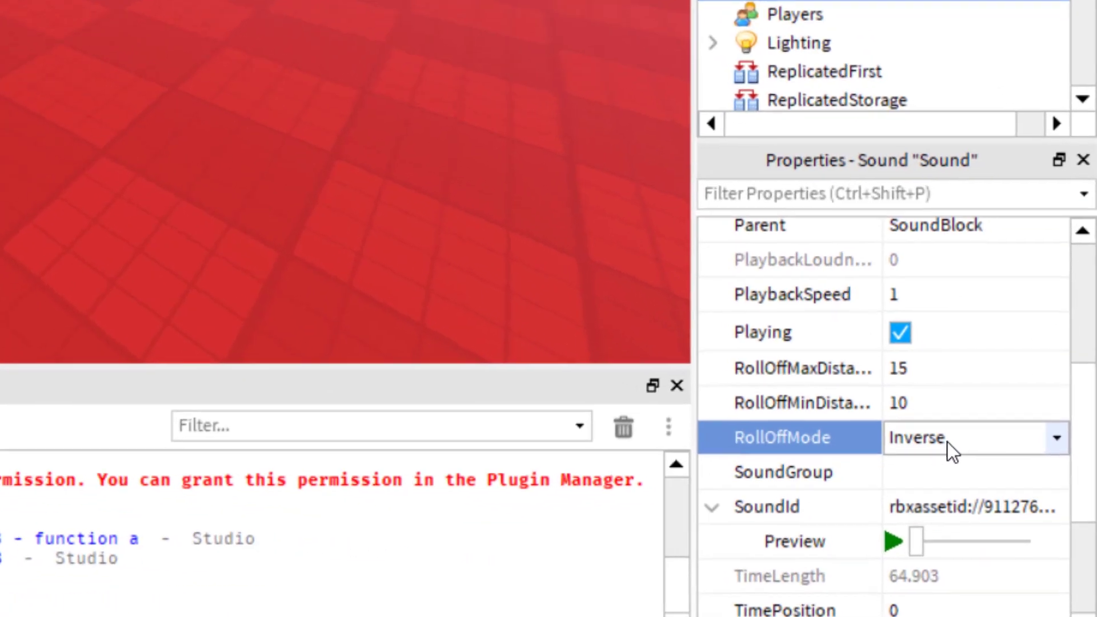
left_click(986, 489)
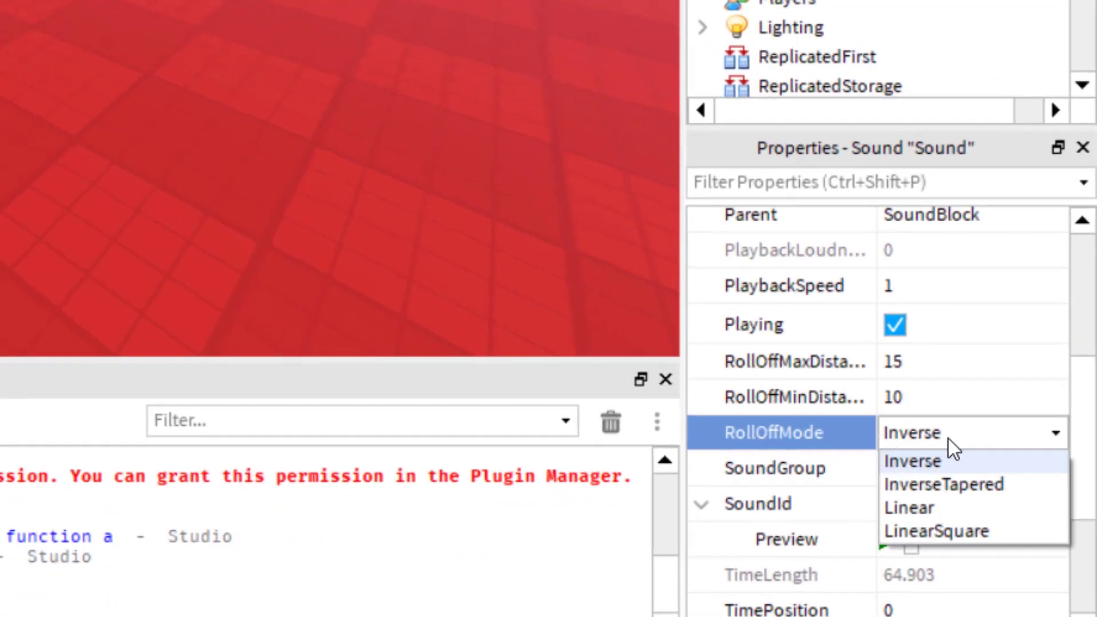
left_click(968, 507)
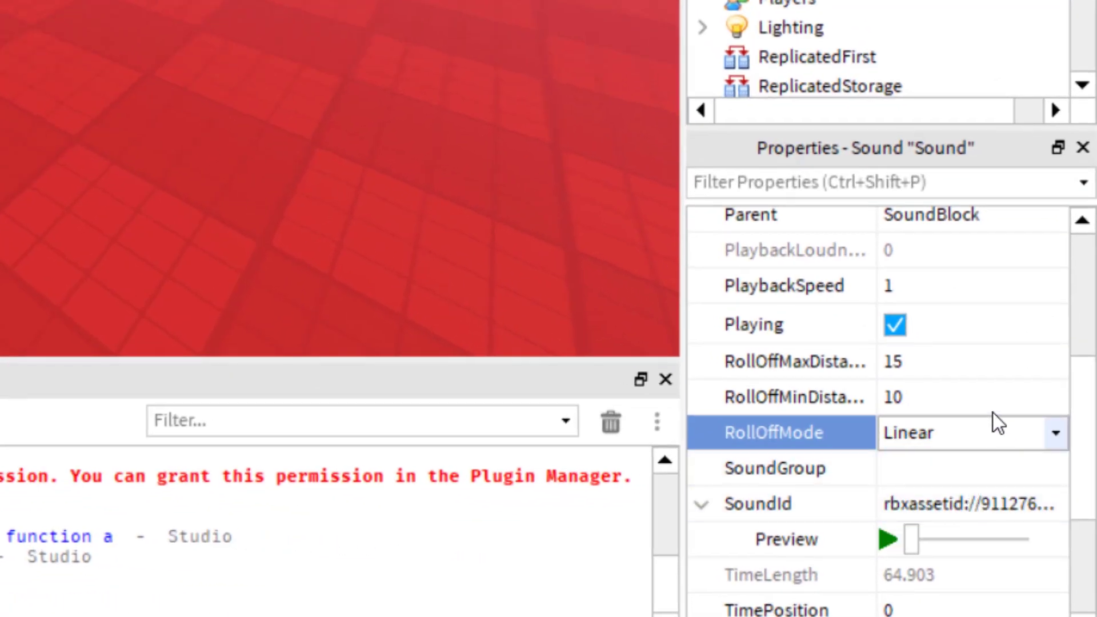
left_click(979, 289)
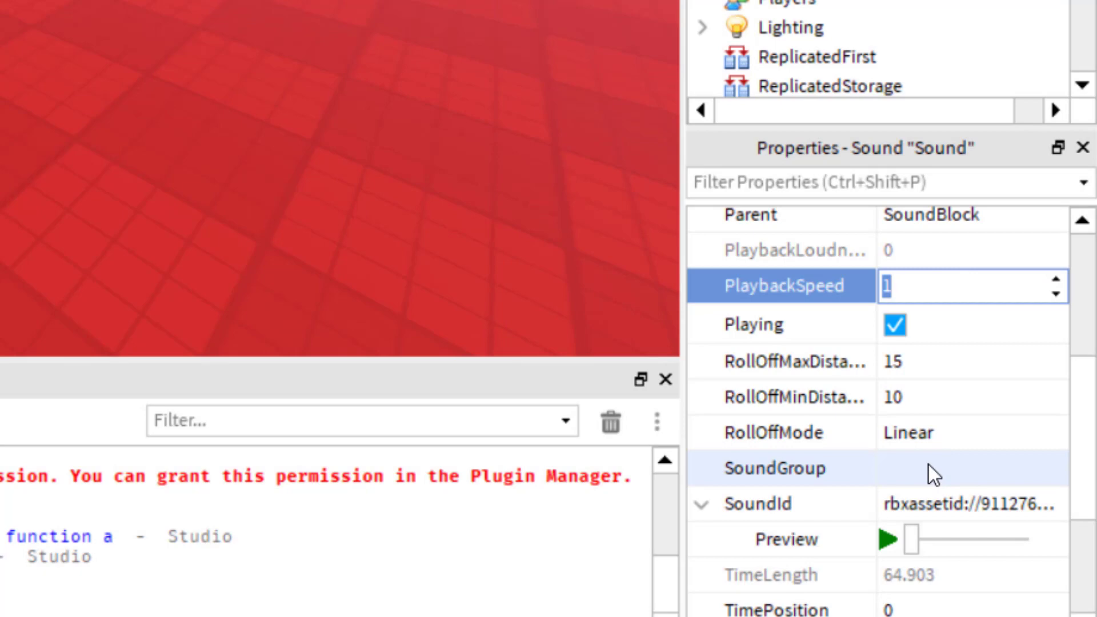
Set the Volume of the Sound object to 0.3.
scroll(928, 463, "down", 1)
scroll(927, 464, "down", 1)
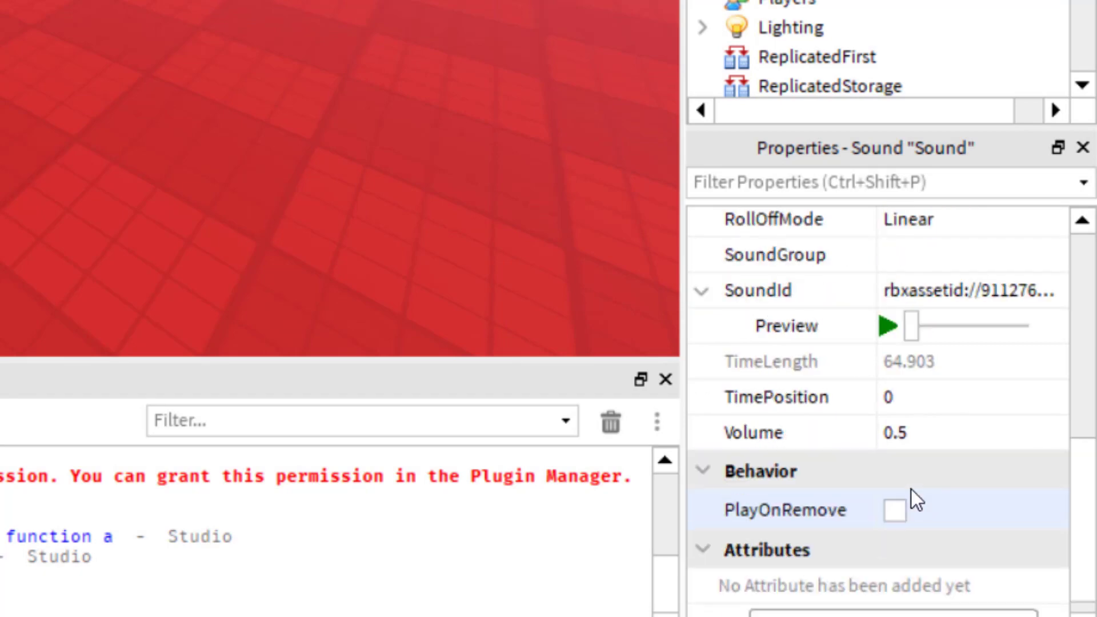
left_click(905, 432)
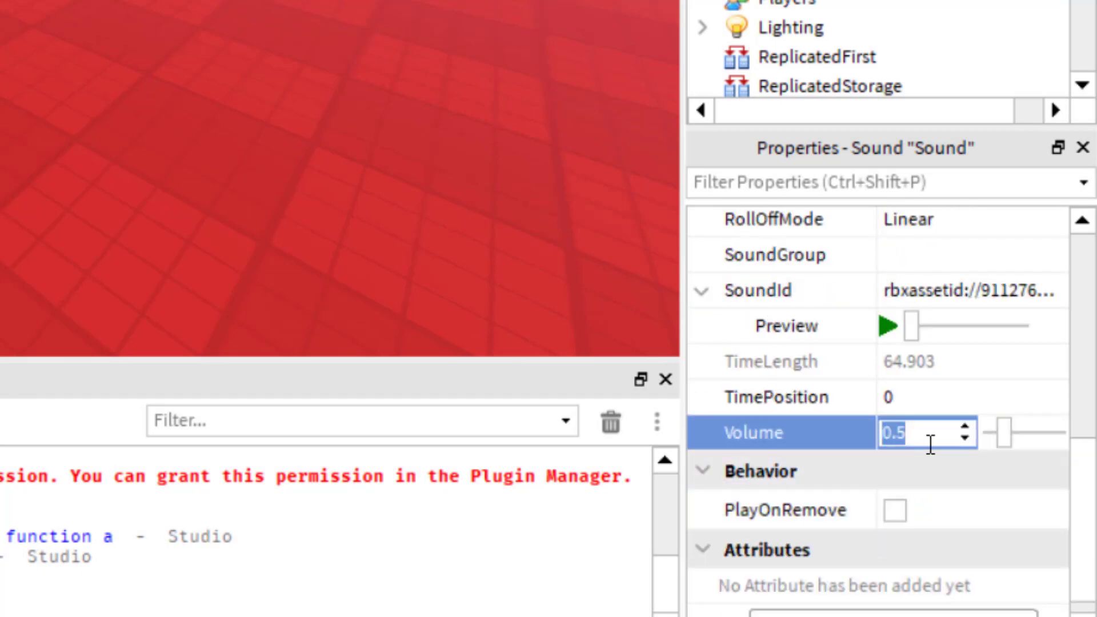
key("Return")
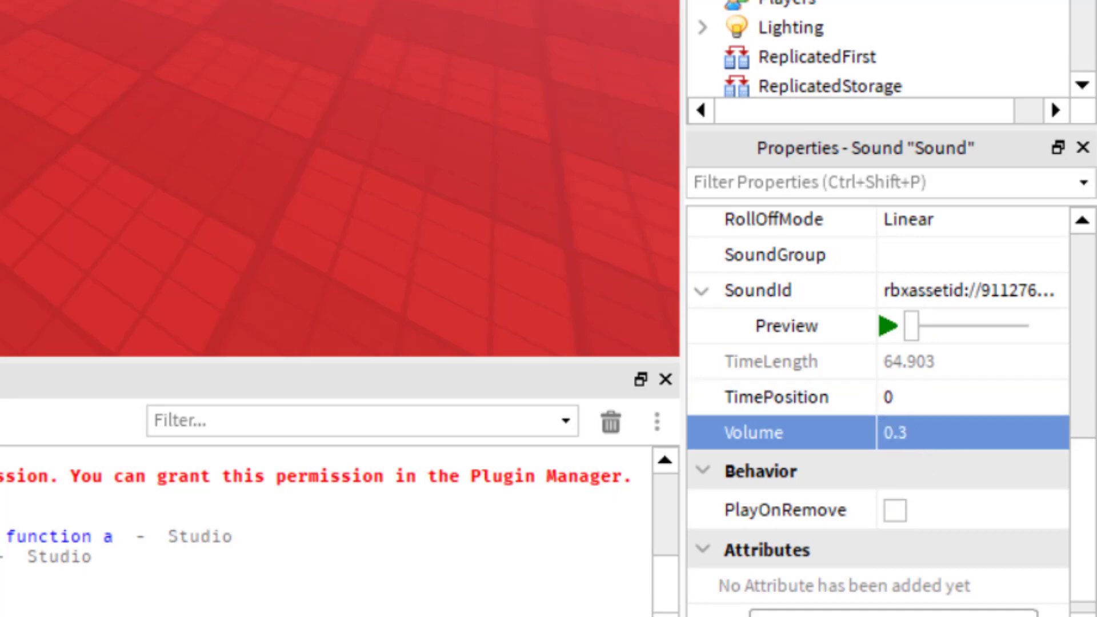
Set the RollOffMaxDistance of the Sound object to 20.
scroll(907, 403, "up", 1)
left_click(891, 255)
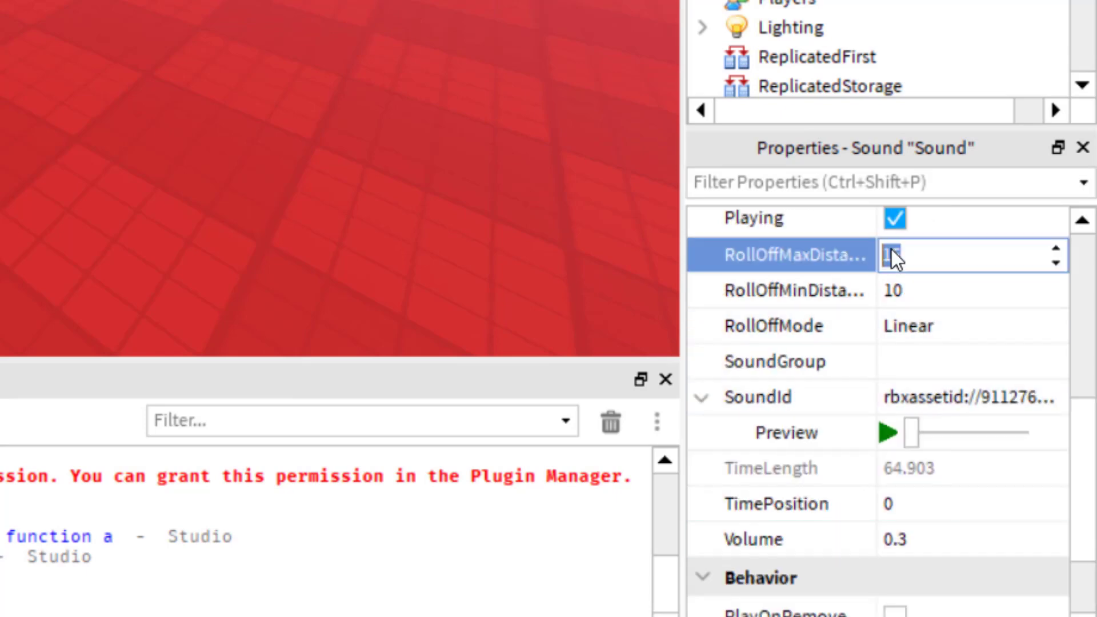
type("20")
key("Return")
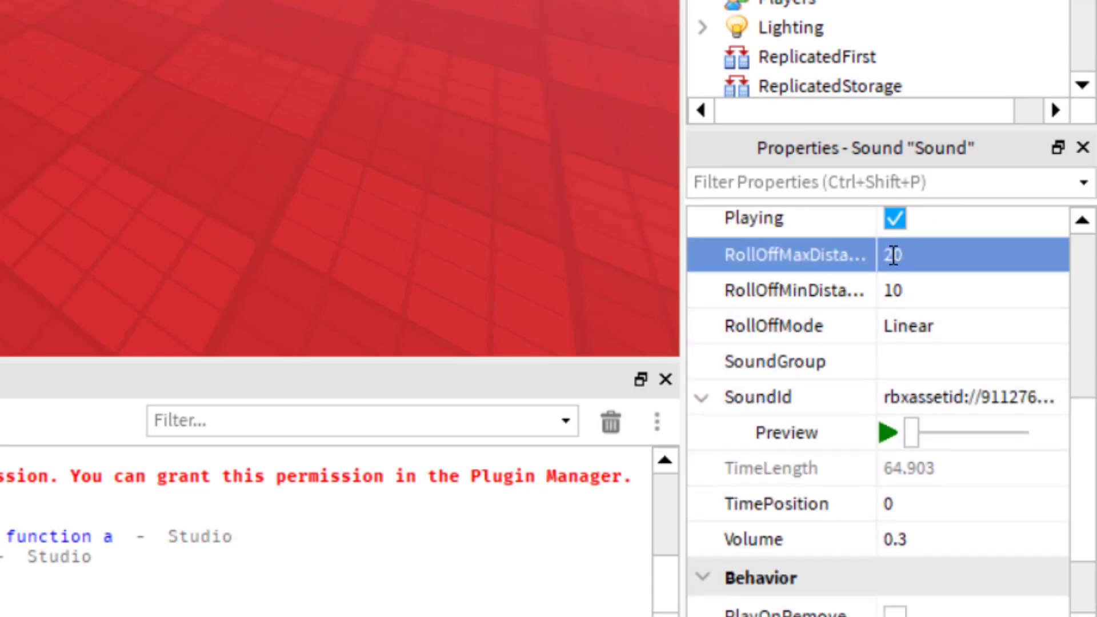
Start a playtest and move the character from the spawn pad to the tent to listen to the cricket sound.
key("F5")
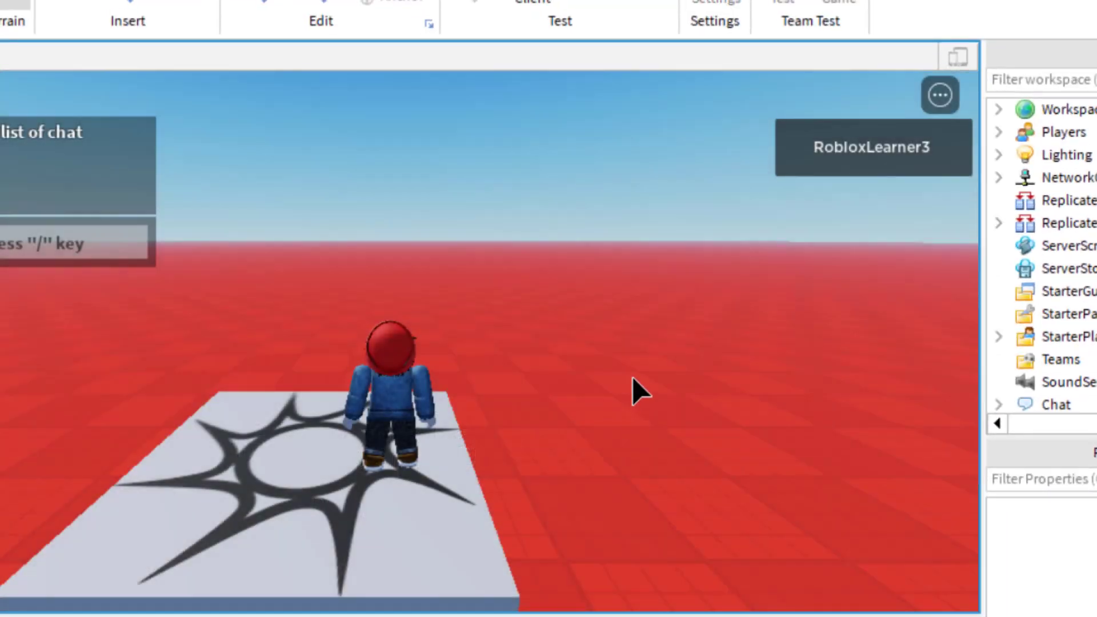
right_click_drag(632, 376, 631, 377)
key("d")
key("space")
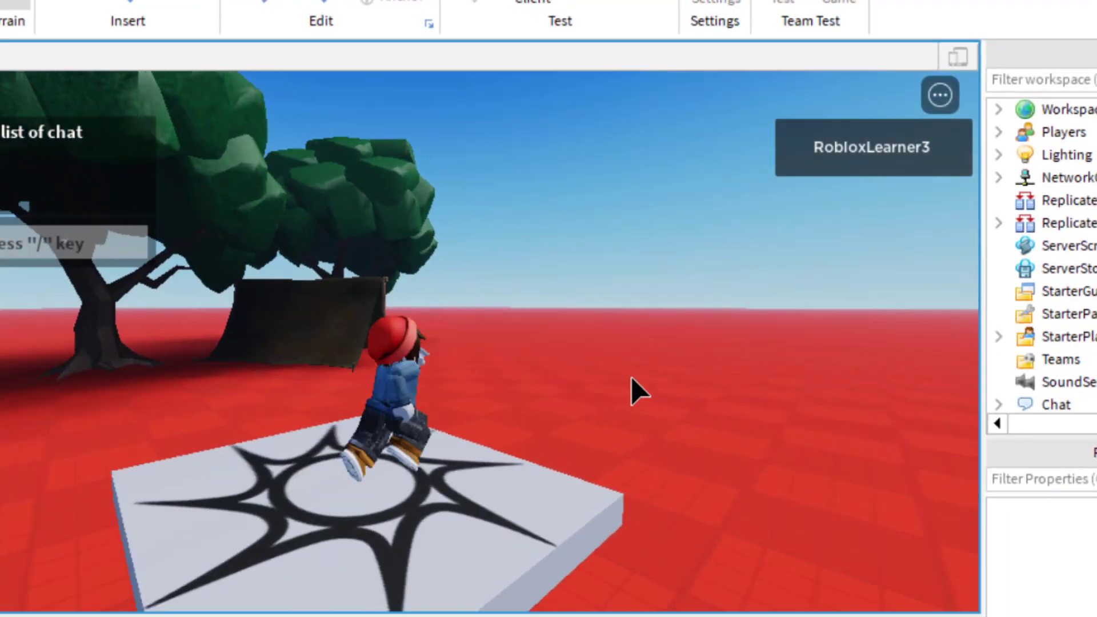
right_click_drag(825, 340, 790, 330)
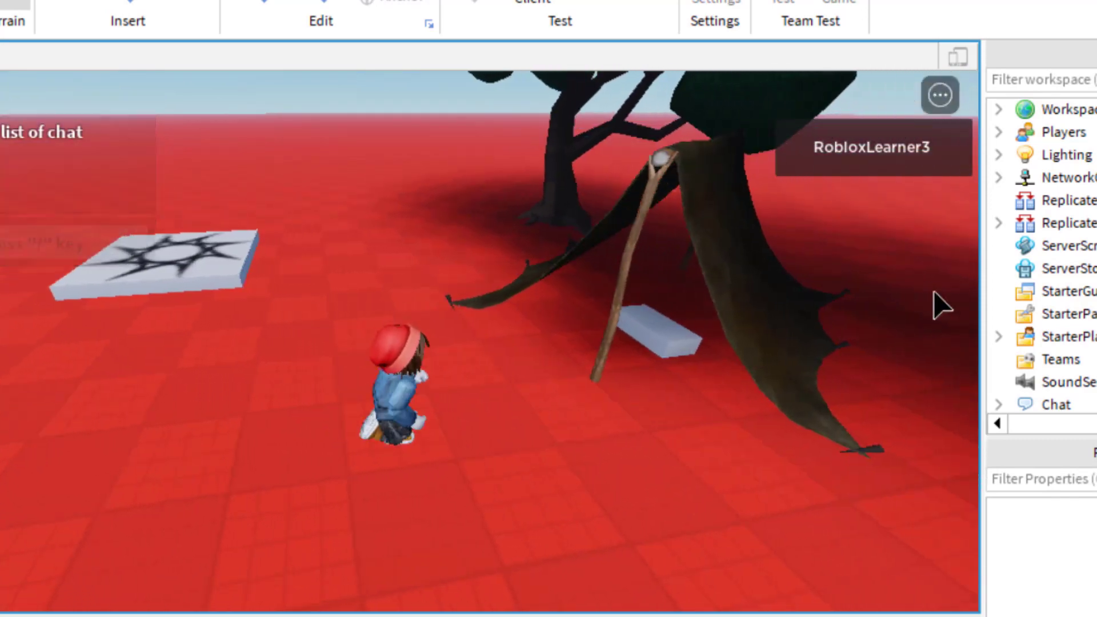
key("w")
key("space")
key("s")
key("d")
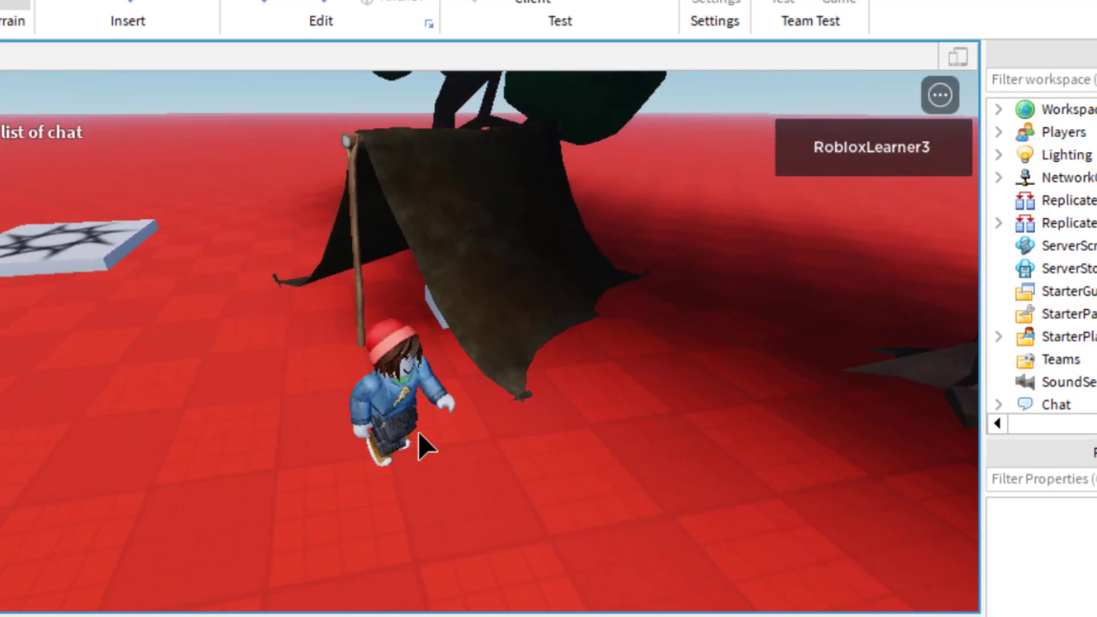
Move the character in front of and away from the tent to check how the sound fades with distance, and end the playtest.
scroll(419, 432, "up", 5)
key("w")
key("s")
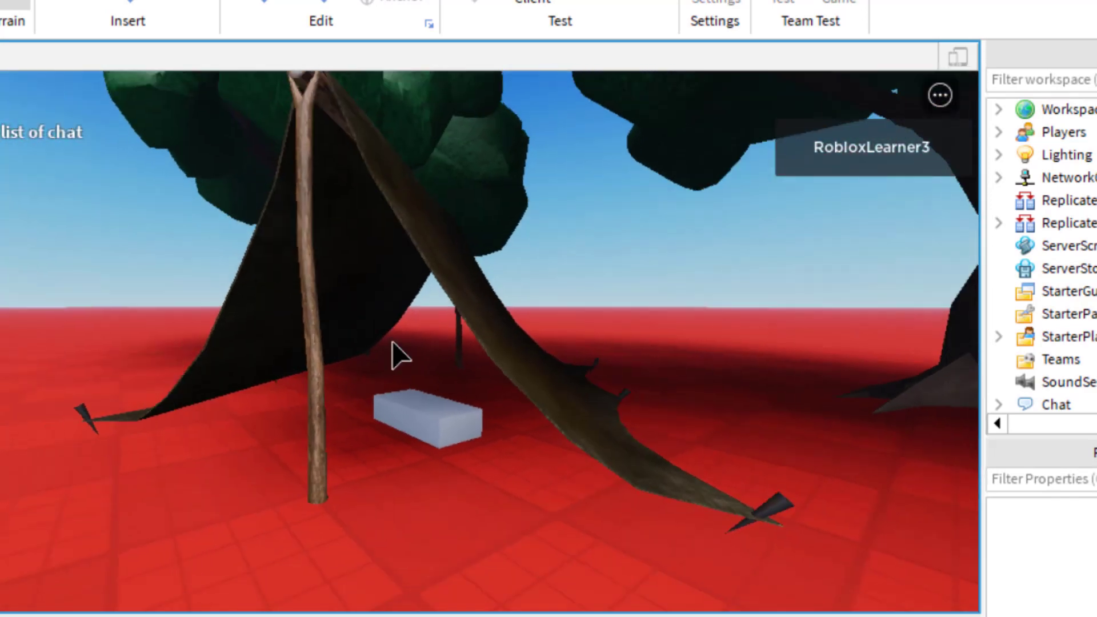
key("s")
key("a")
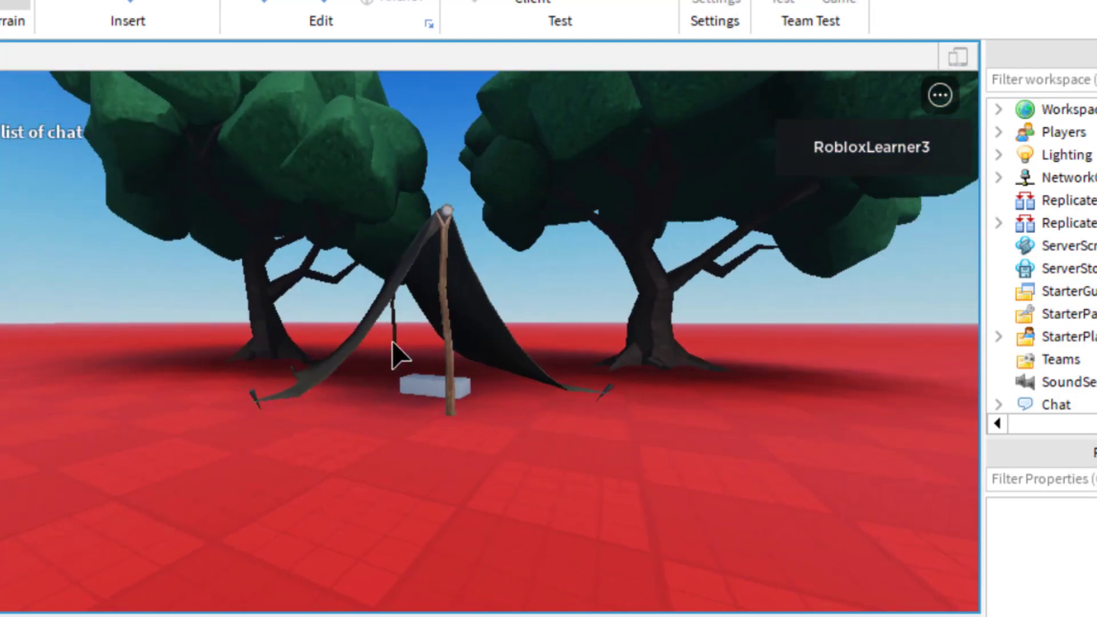
scroll(392, 343, "down", 3)
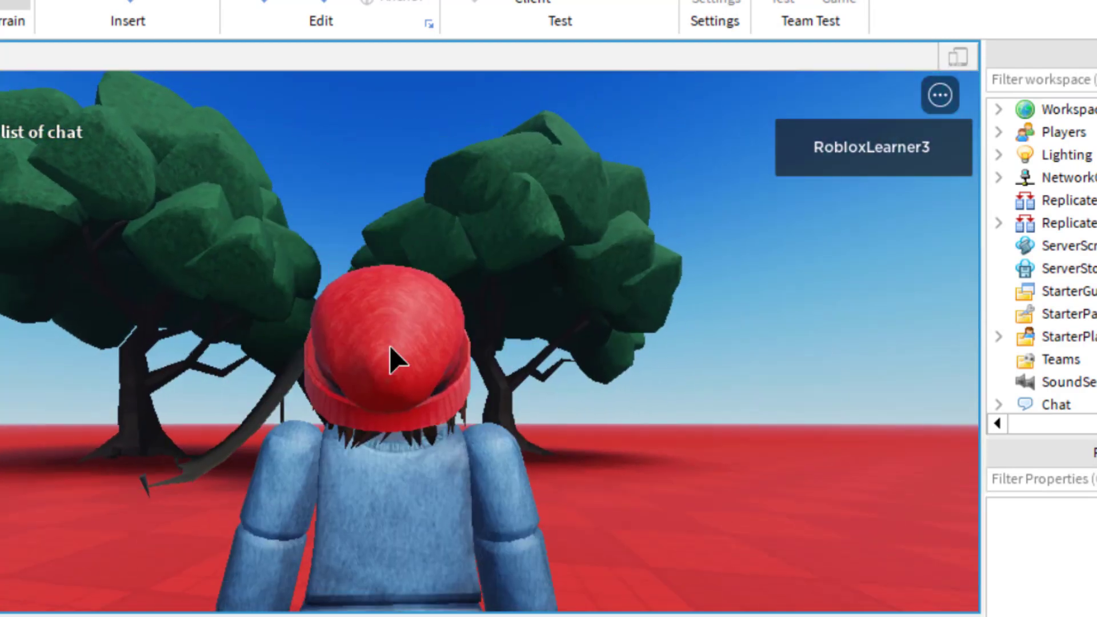
left_click(649, 4)
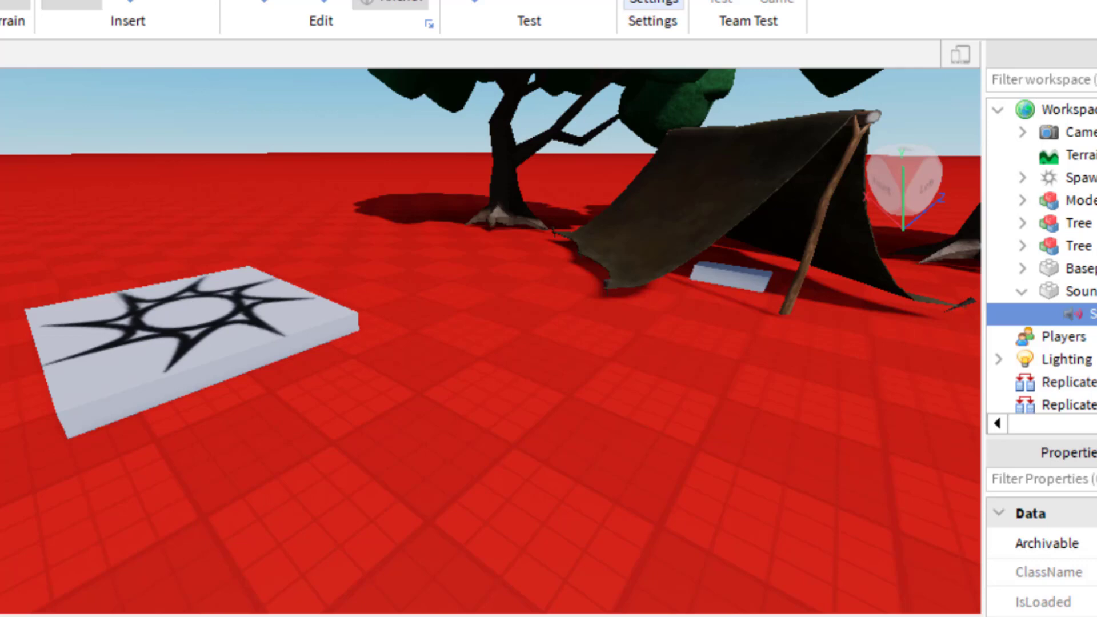
Disable CanCollide and enable Anchored for the SoundBlock part under the tent.
left_click(759, 278)
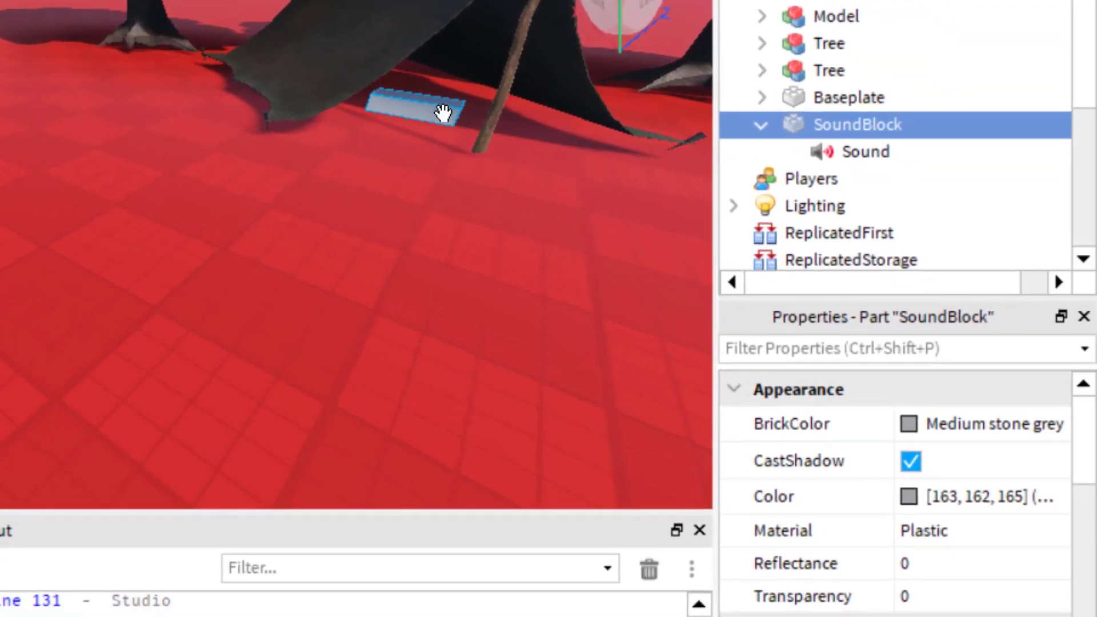
scroll(906, 509, "down", 5)
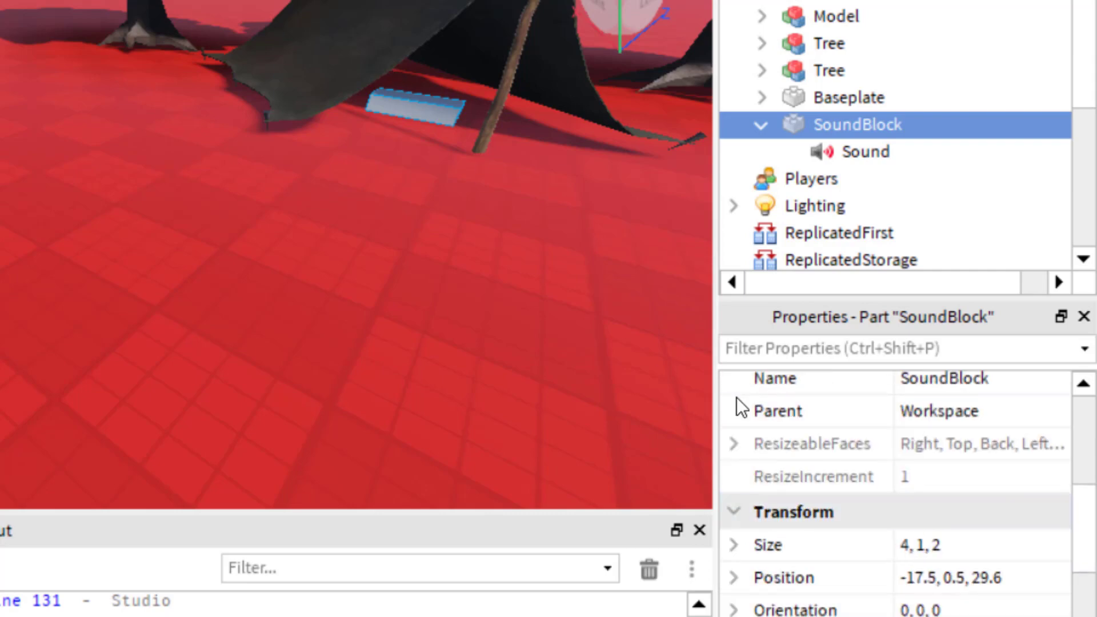
scroll(997, 558, "down", 4)
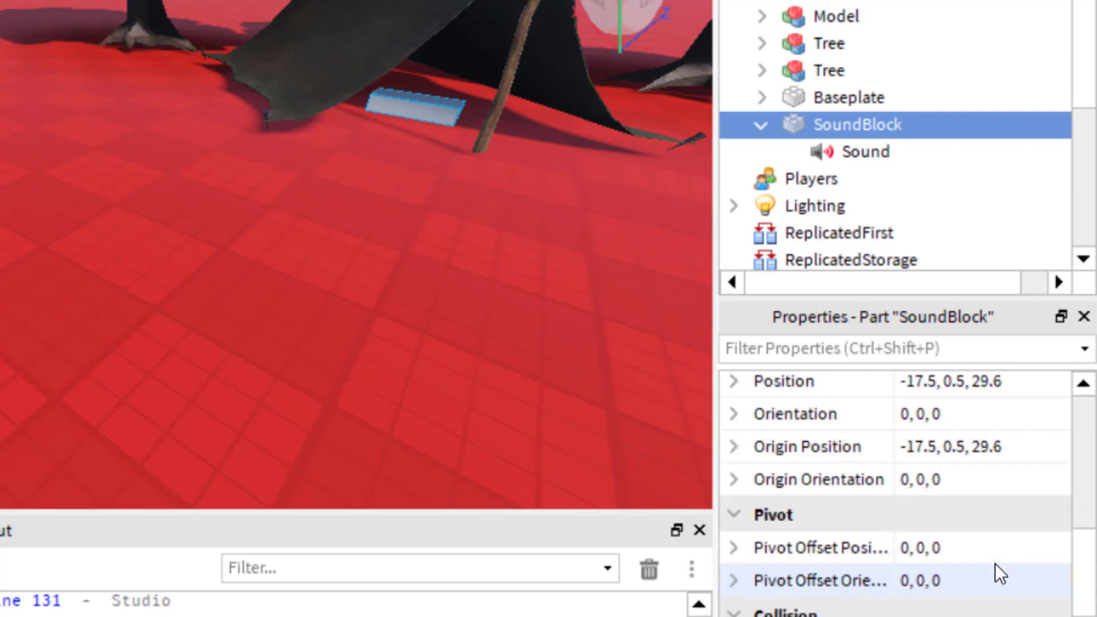
scroll(972, 563, "down", 2)
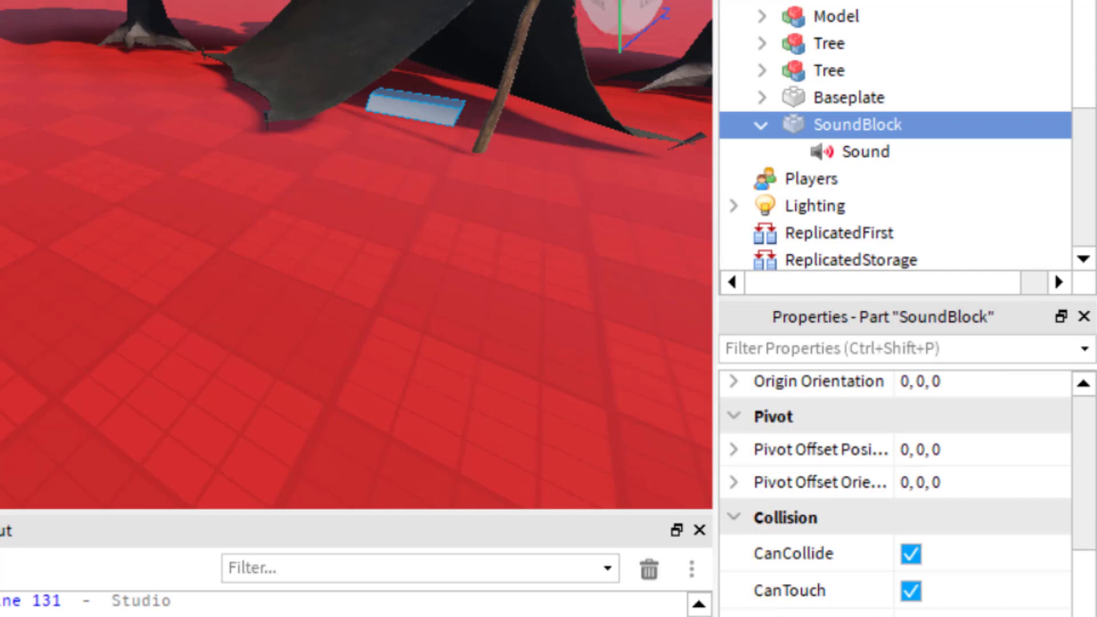
left_click(912, 554)
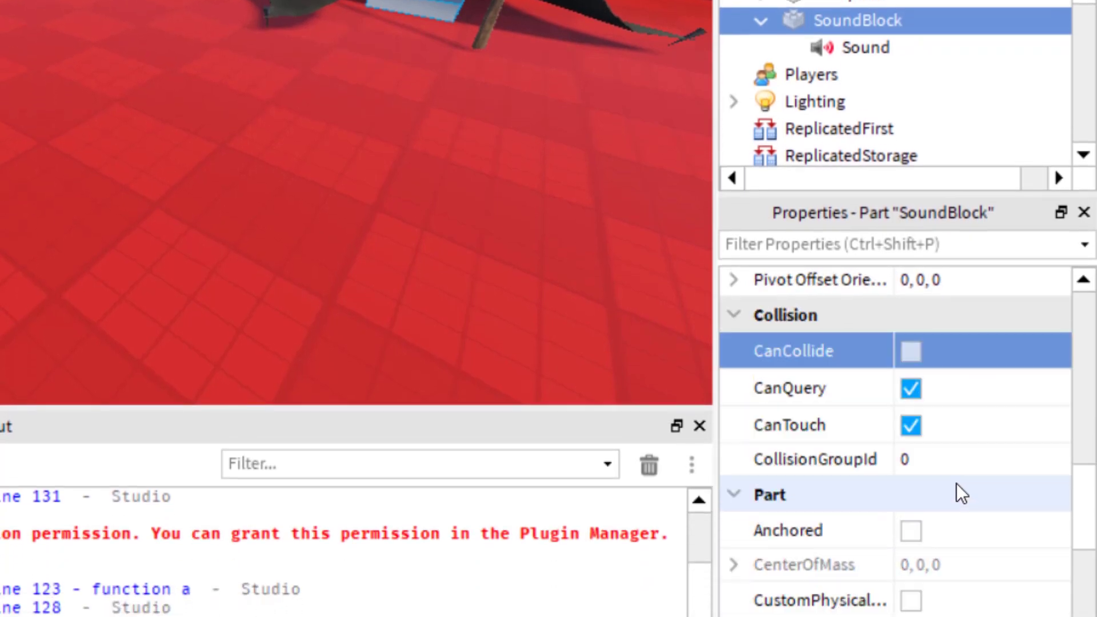
left_click(911, 530)
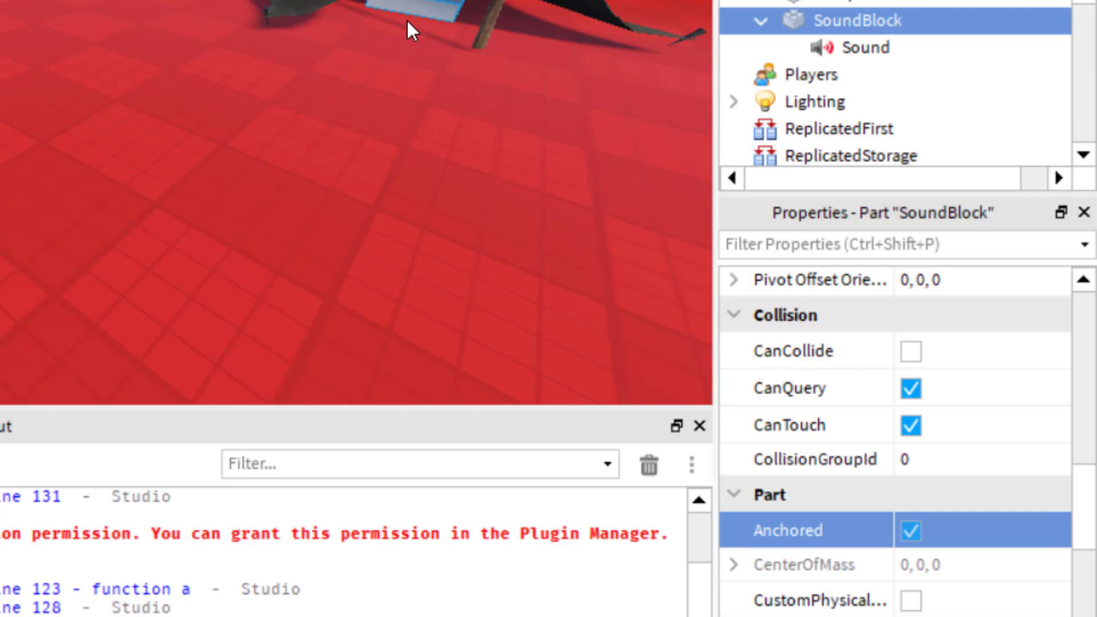
Set the Transparency of the SoundBlock part to 1.
scroll(977, 451, "down", 3)
scroll(979, 451, "up", 10)
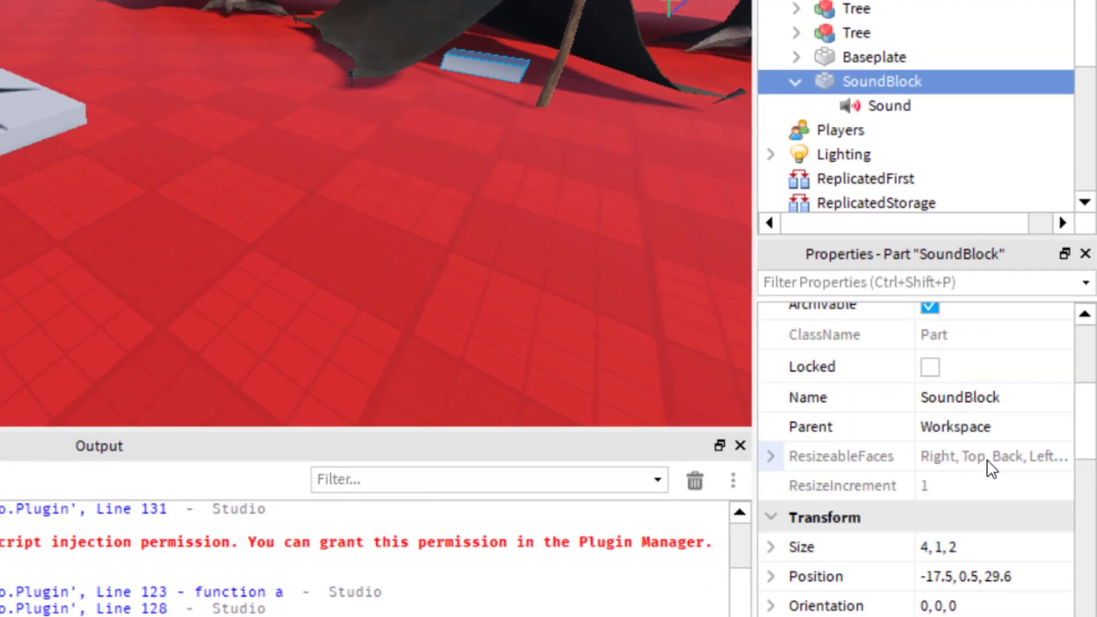
scroll(960, 460, "down", 2)
scroll(940, 452, "up", 6)
left_click(943, 423)
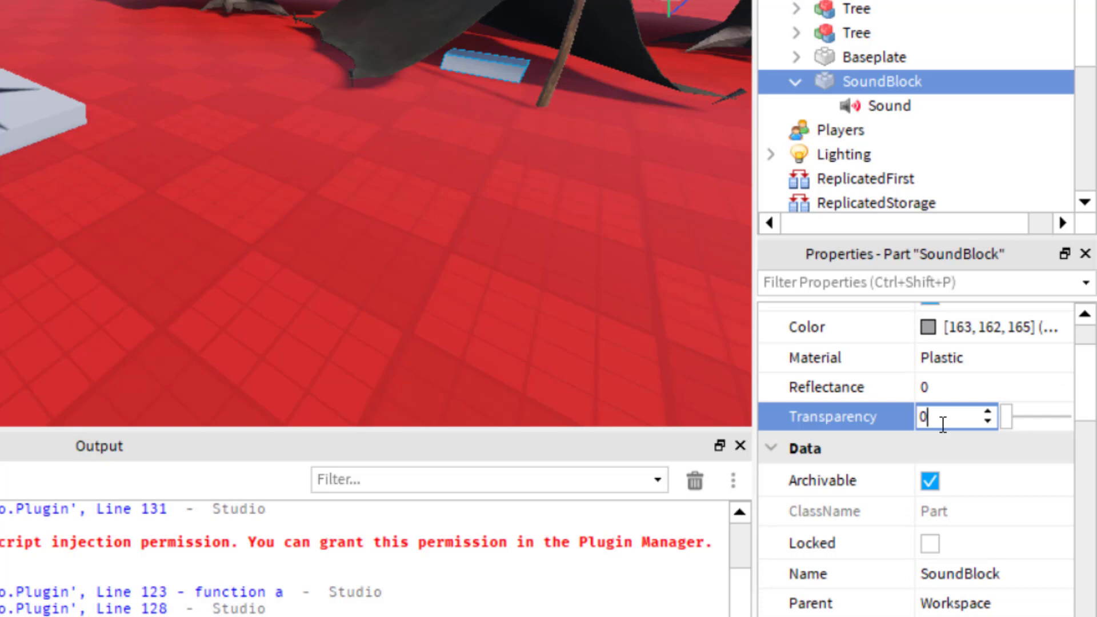
type("1")
key("Return")
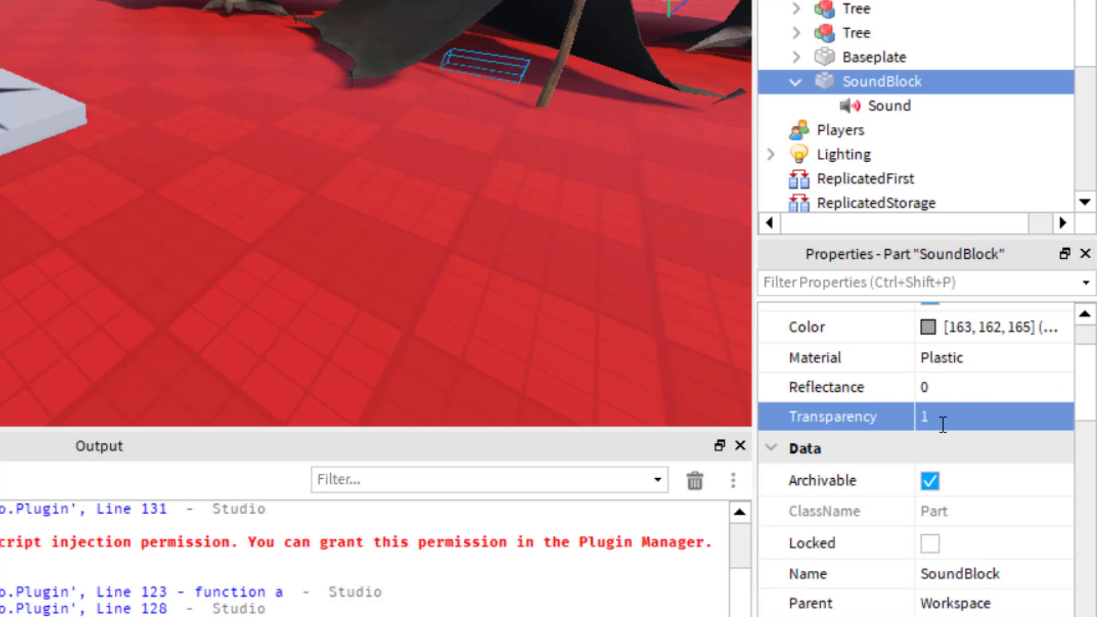
Select the transparent SoundBlock part in the workspace hierarchy and focus the camera on it.
left_click(510, 90)
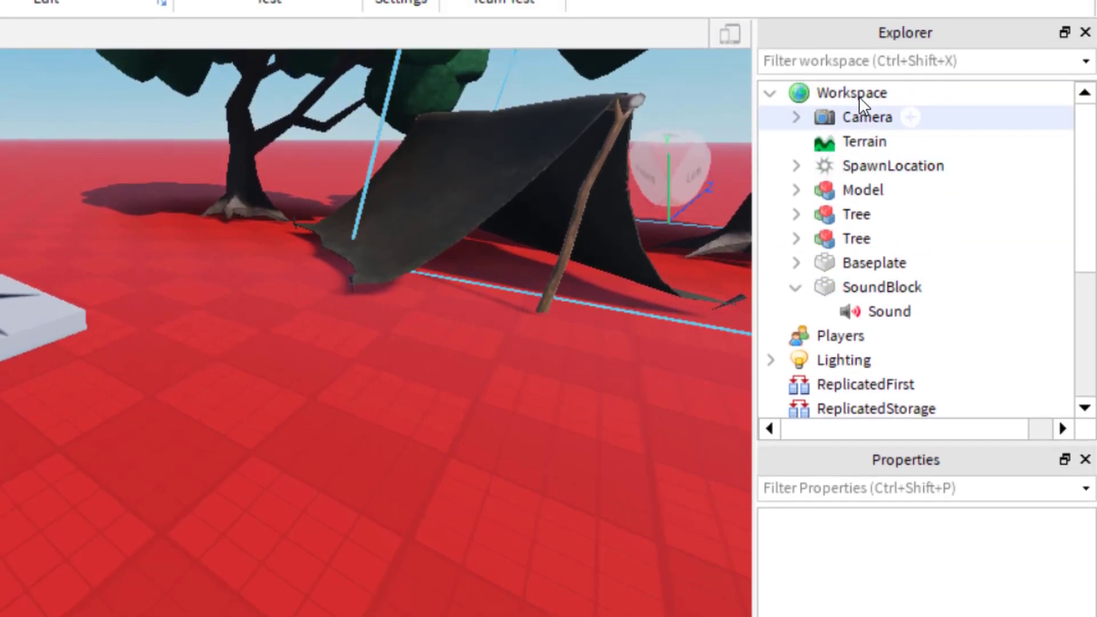
left_click(863, 293)
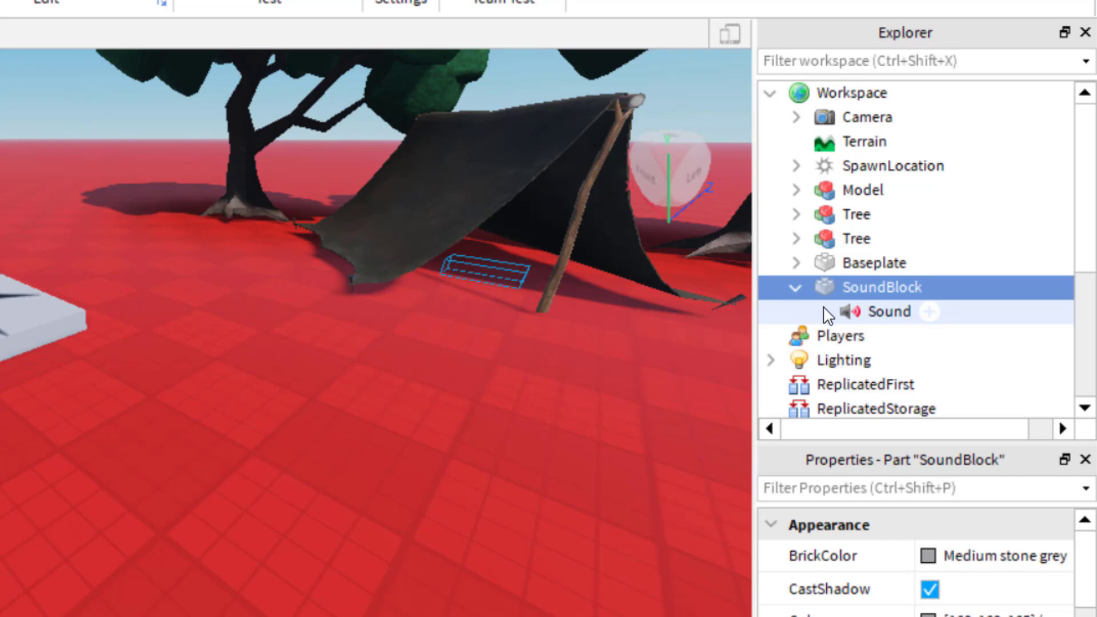
key("f")
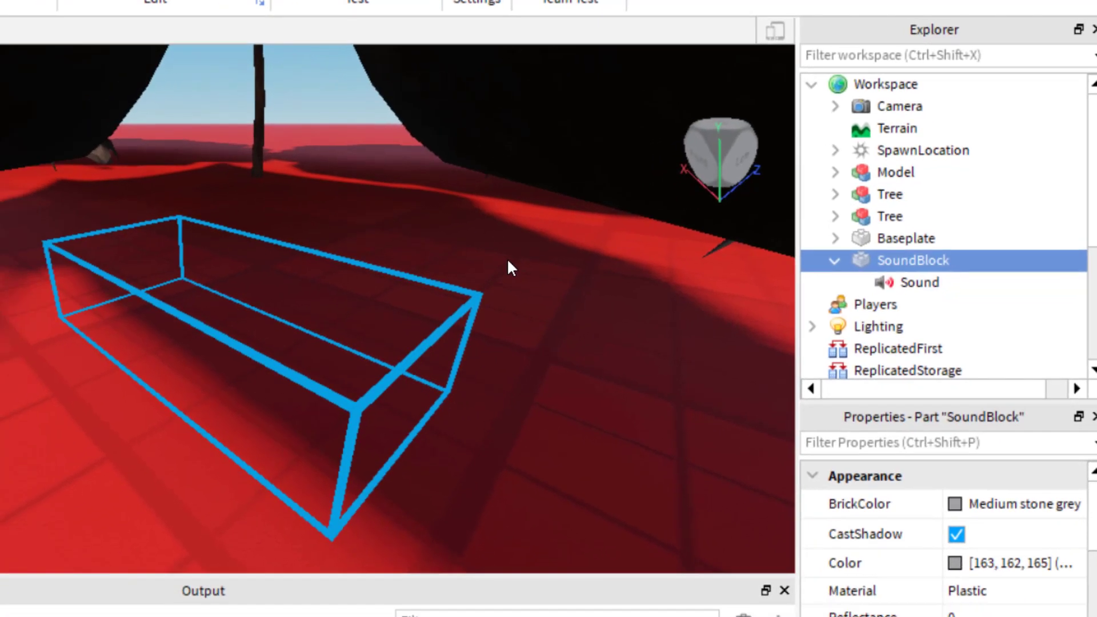